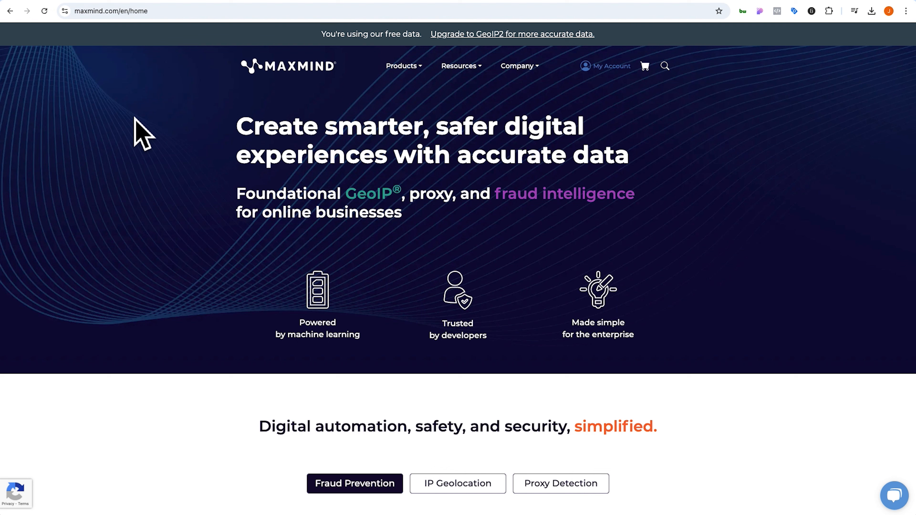
Step: Open the GeoLite Free IP Geolocation Data page from MaxMind's IP Geolocation & Intelligence product page
click(409, 69)
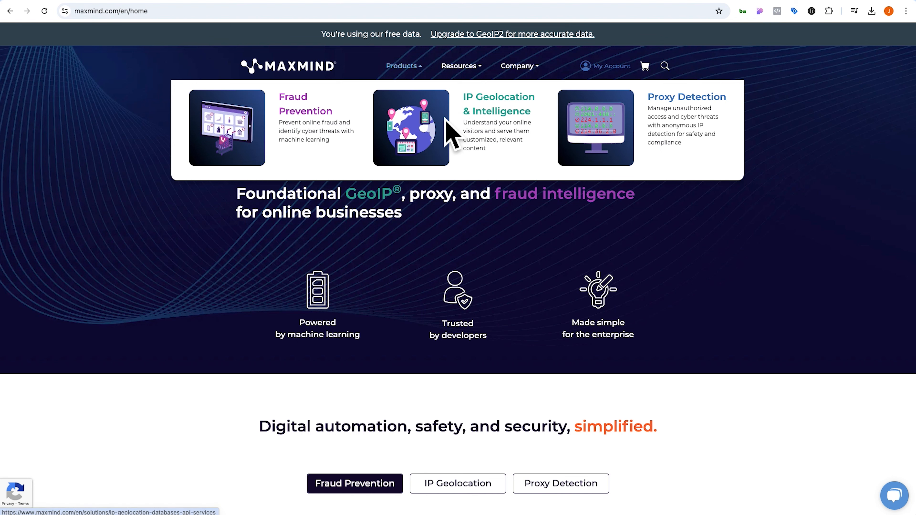
click(480, 118)
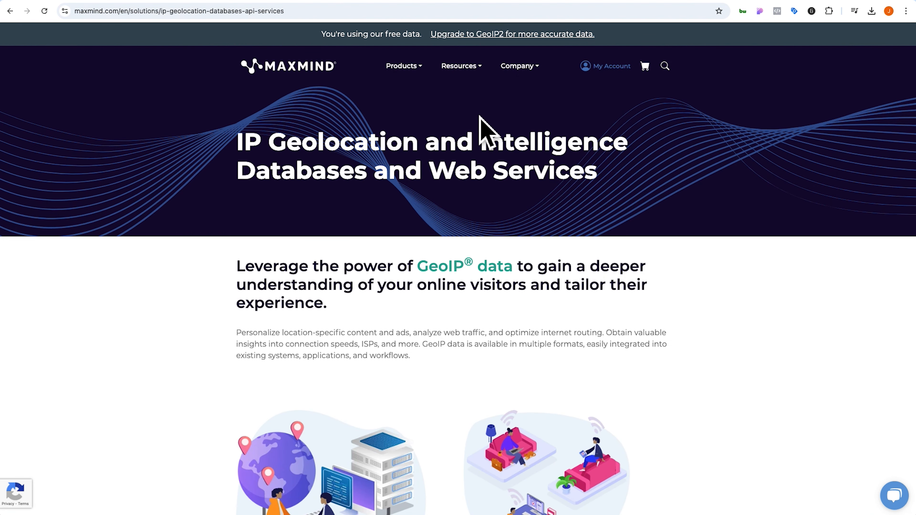
scroll(189, 220, down, 10)
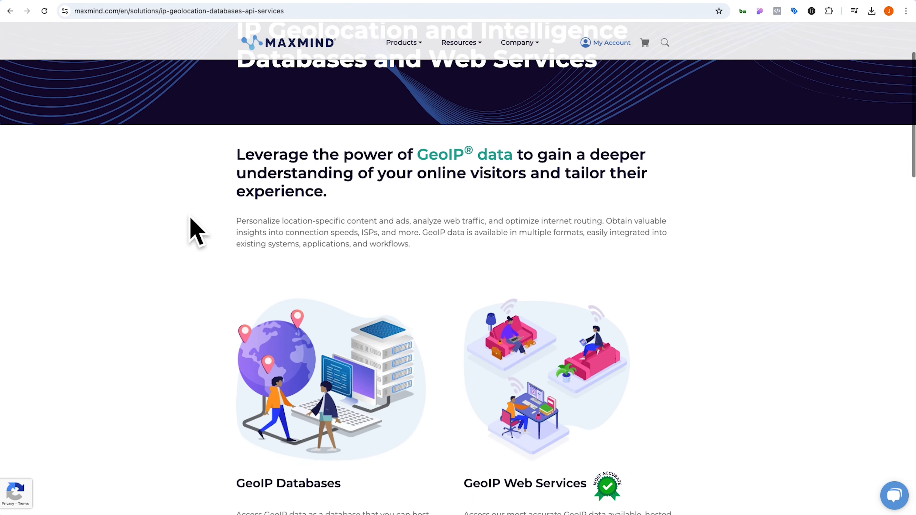
scroll(194, 231, down, 15)
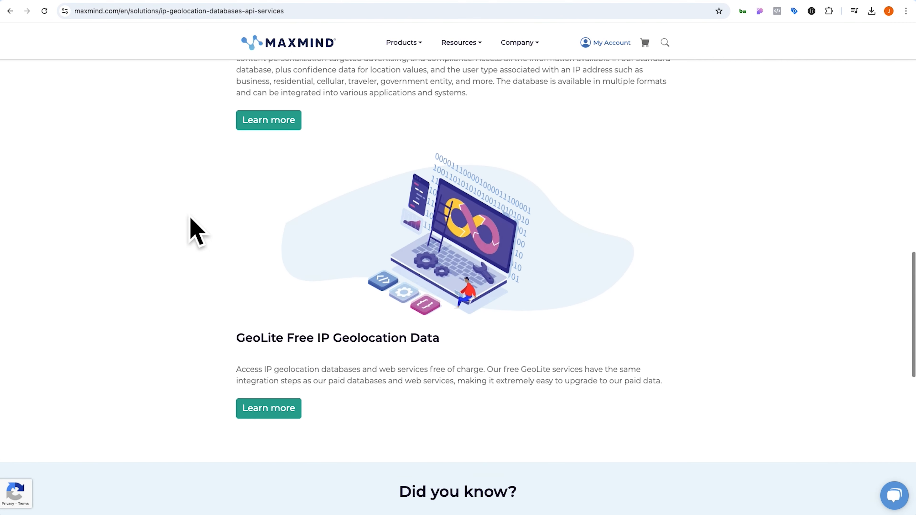
scroll(190, 218, down, 1)
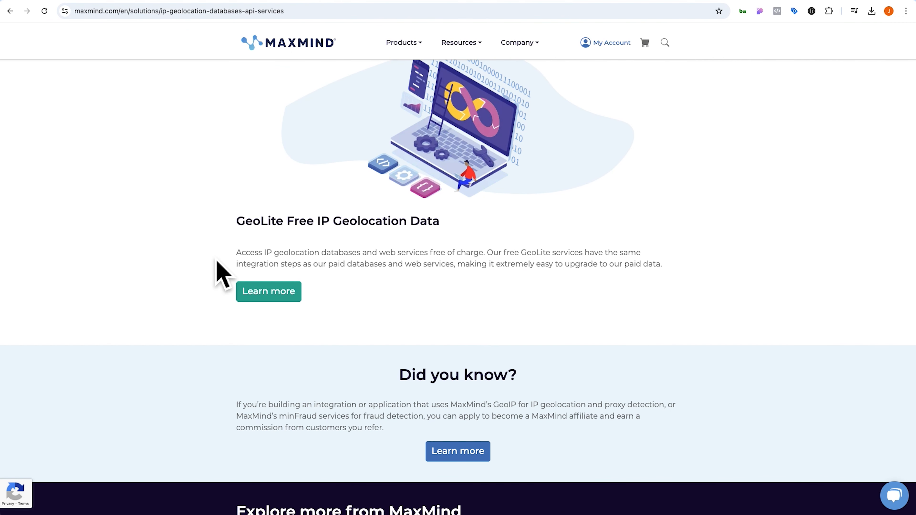
drag(238, 221, 369, 220)
click(409, 286)
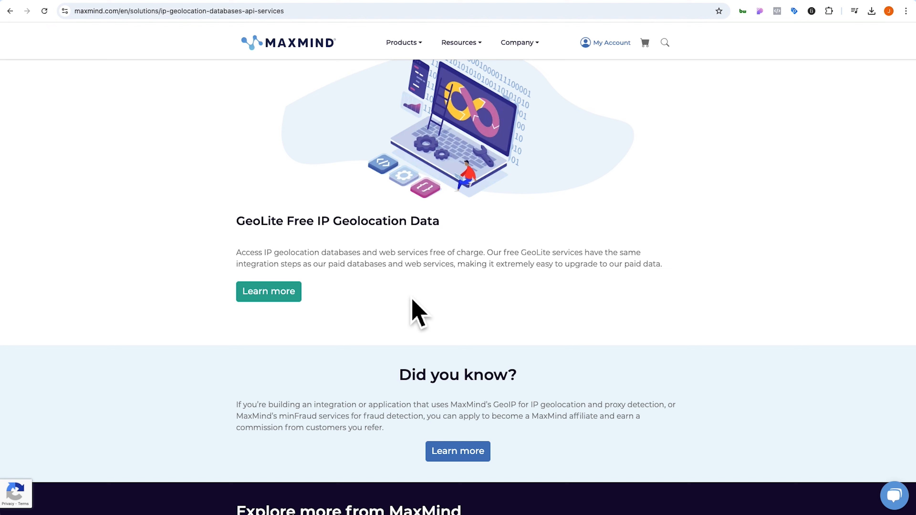
click(280, 297)
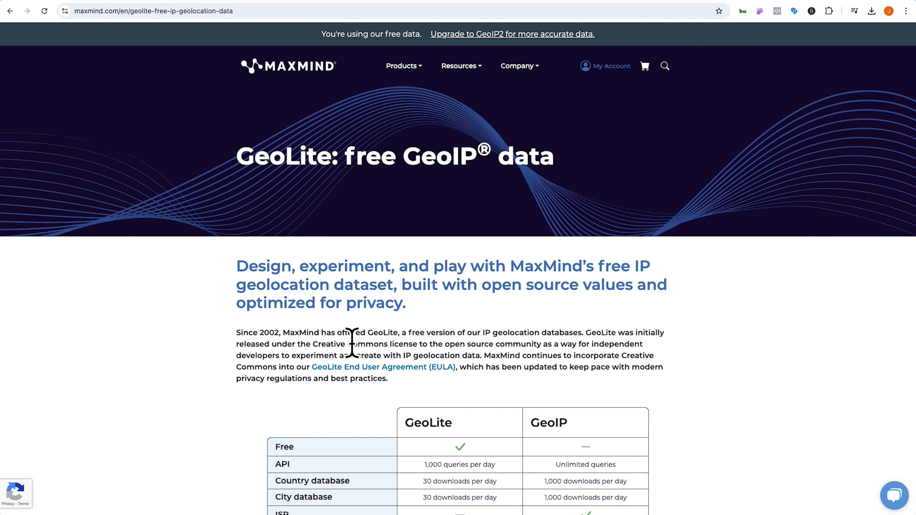
Step: Review the GeoLite and GeoIP comparison table, and open the GeoLite sign-up page
scroll(351, 342, down, 3)
drag(388, 323, 556, 375)
click(290, 352)
scroll(242, 352, down, 10)
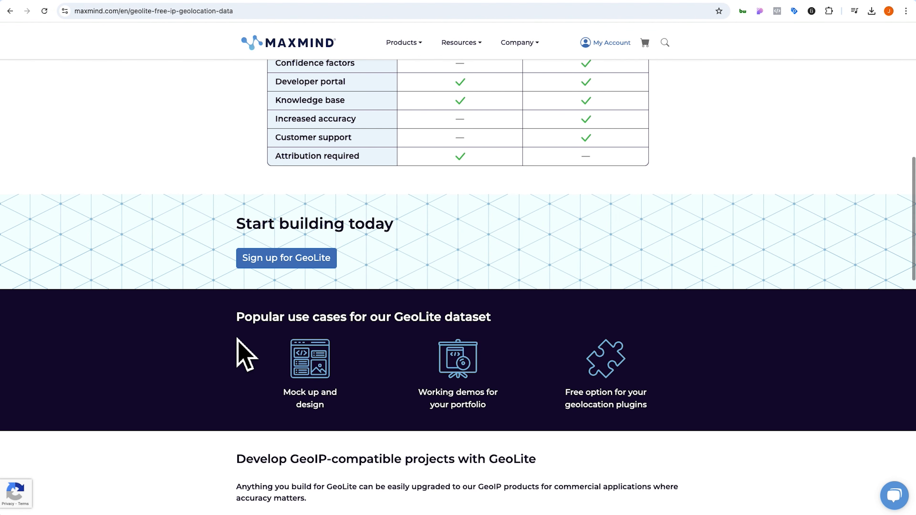
click(281, 265)
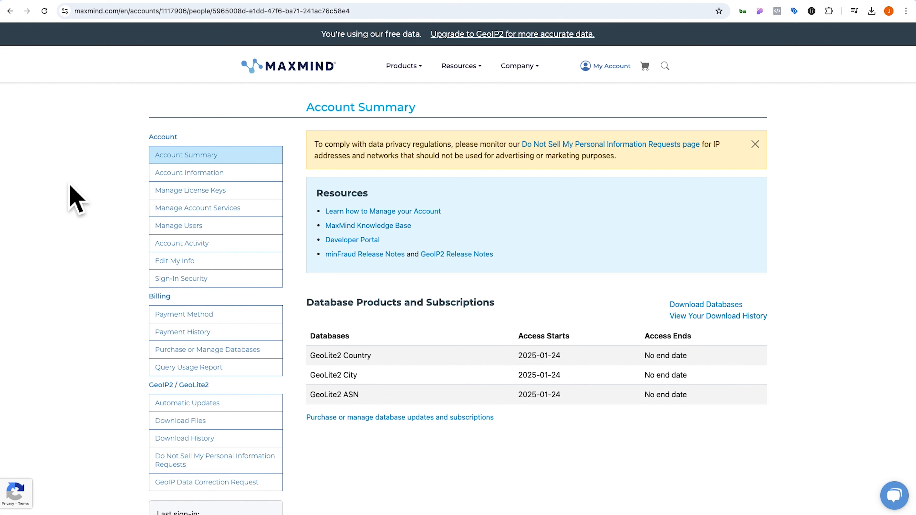
Step: Generate a new MaxMind license key with the description CS-Tutorial
click(228, 196)
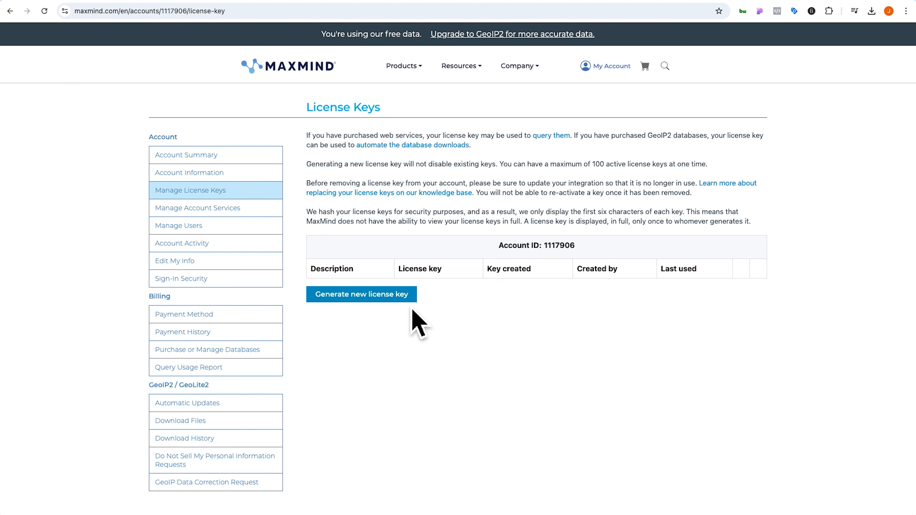
click(373, 299)
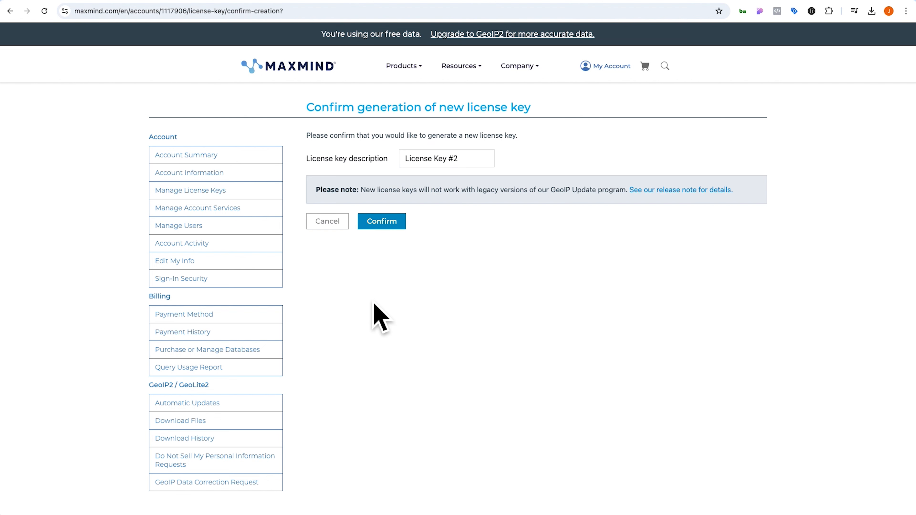
click(474, 162)
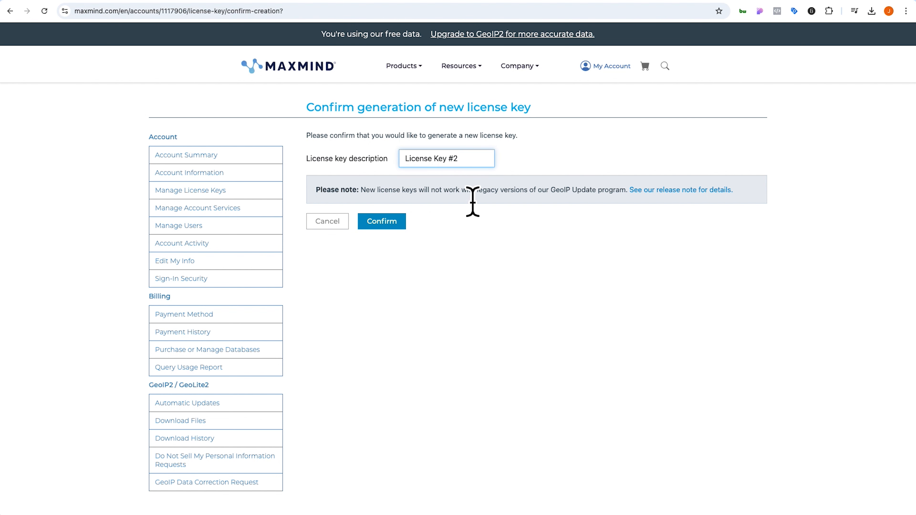
key(super+a)
text(CS-)
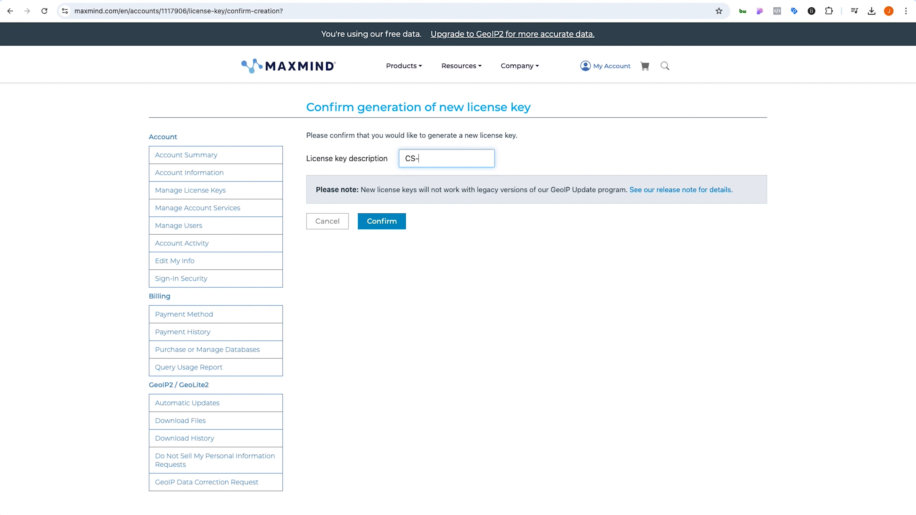
text(Tutorial)
click(390, 226)
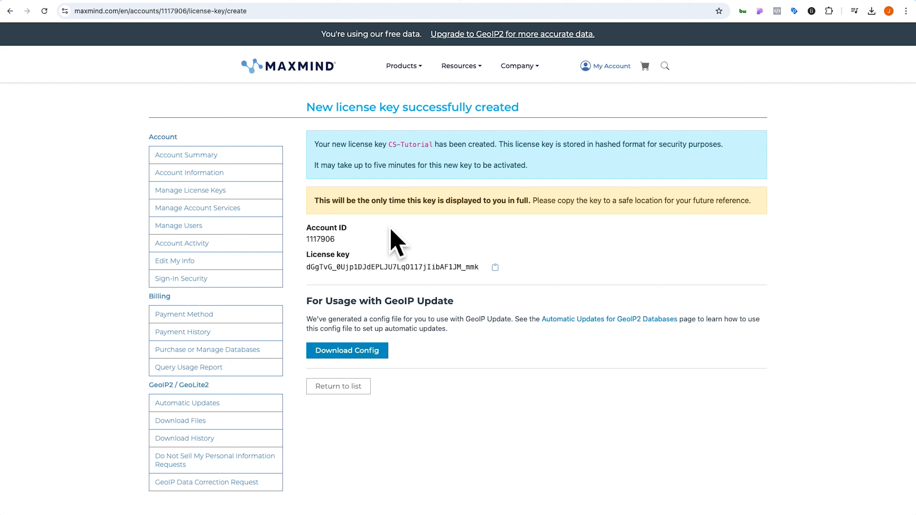
Step: Paste the account ID and license key, separated by a colon, into the Base64 encoder and encode them
drag(307, 228, 485, 281)
click(607, 252)
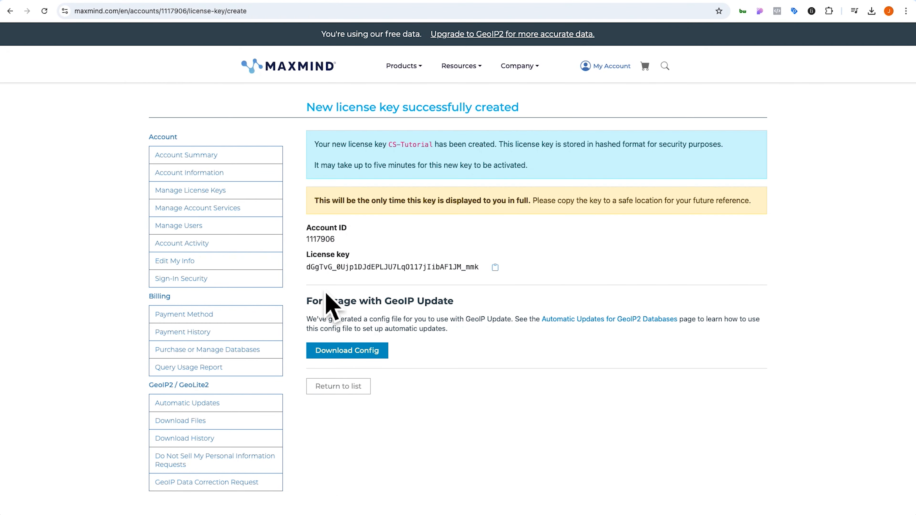
double_click(325, 241)
key(super+c)
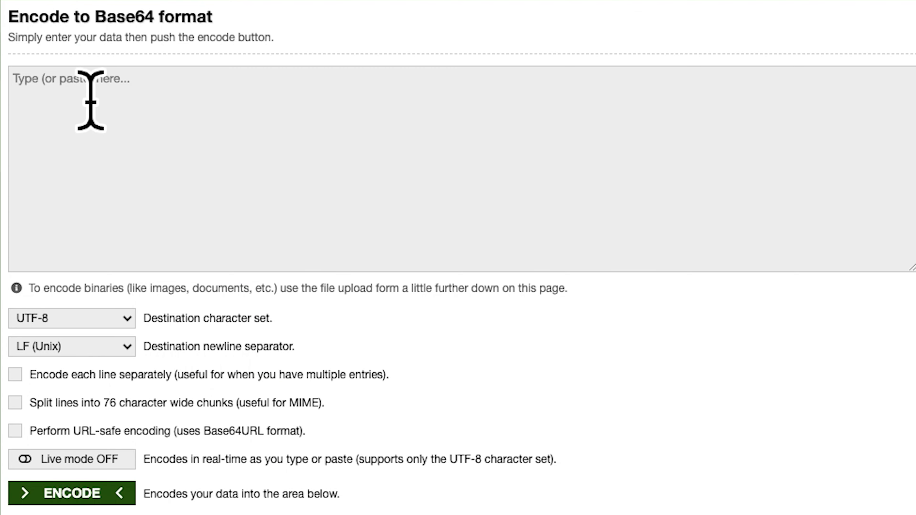
click(91, 101)
key(super+v)
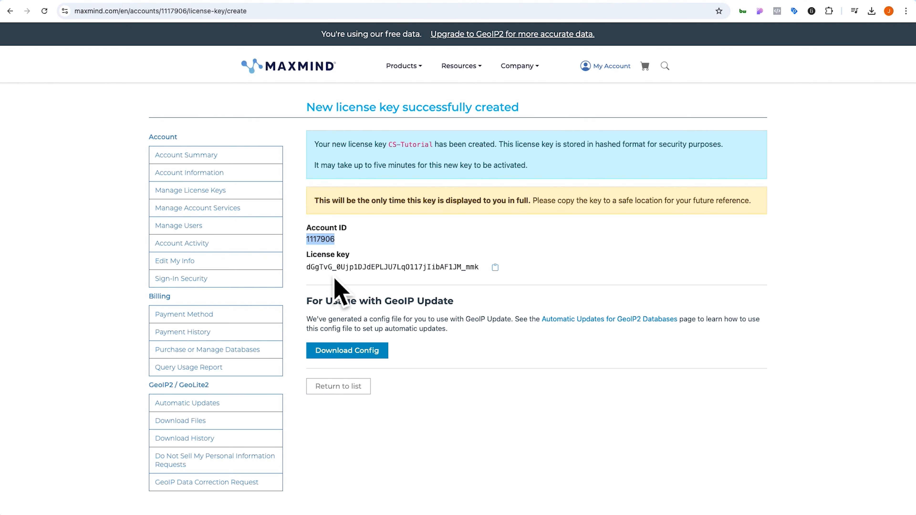
double_click(333, 268)
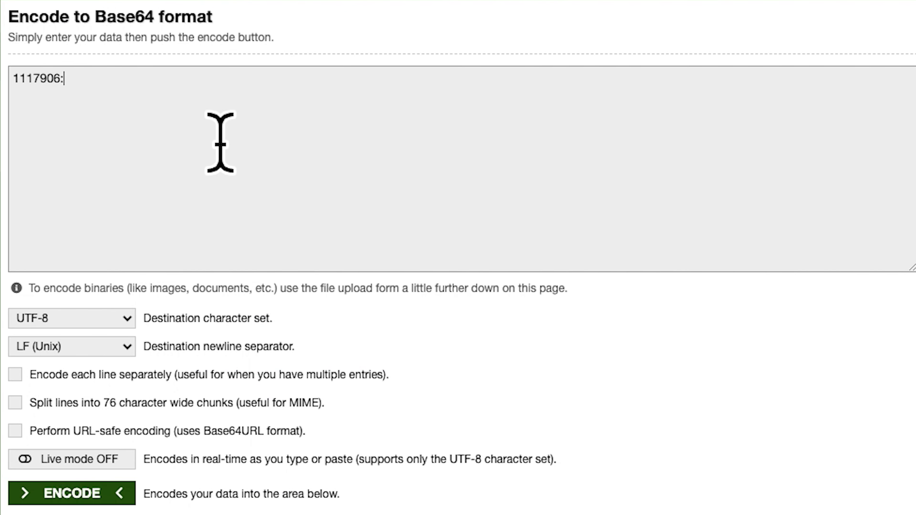
key(super+v)
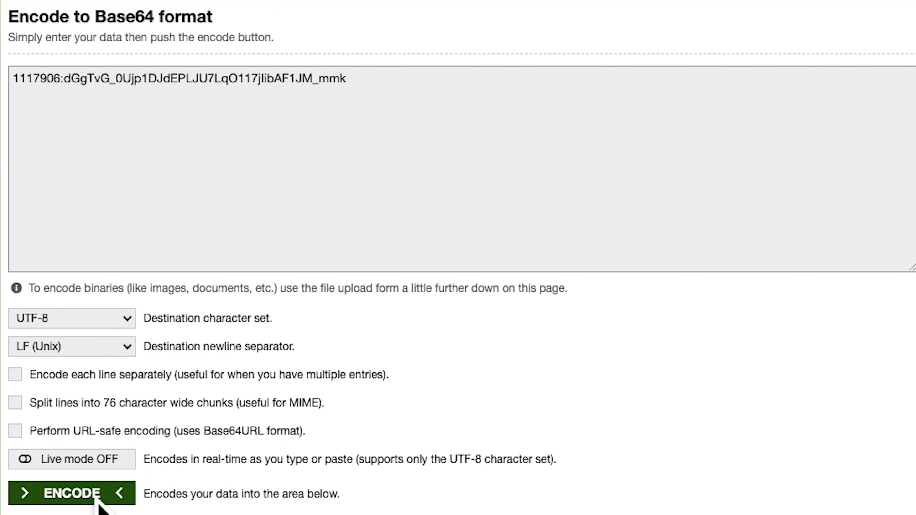
click(90, 504)
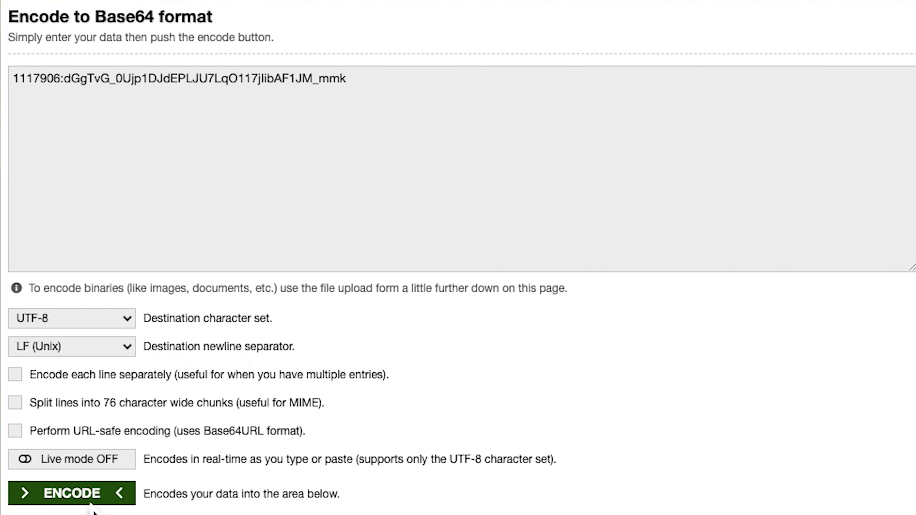
scroll(95, 357, down, 6)
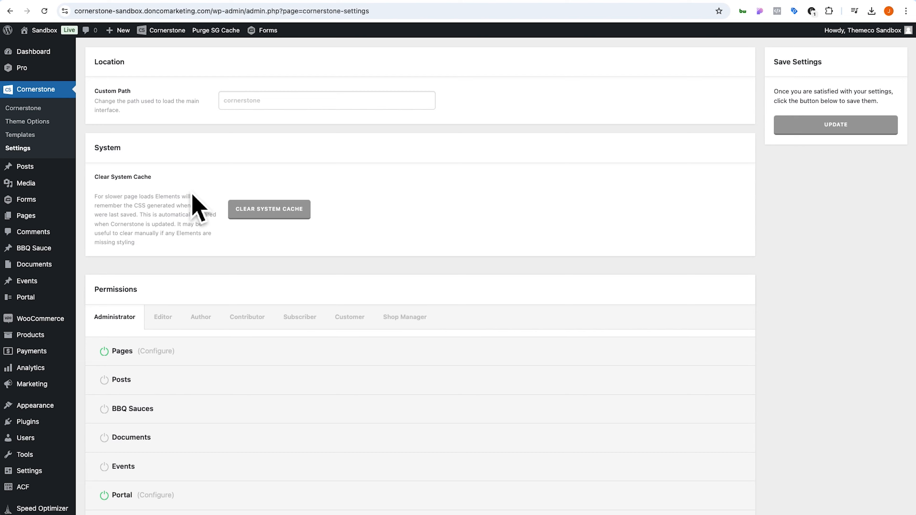
scroll(192, 196, down, 2)
scroll(192, 195, down, 10)
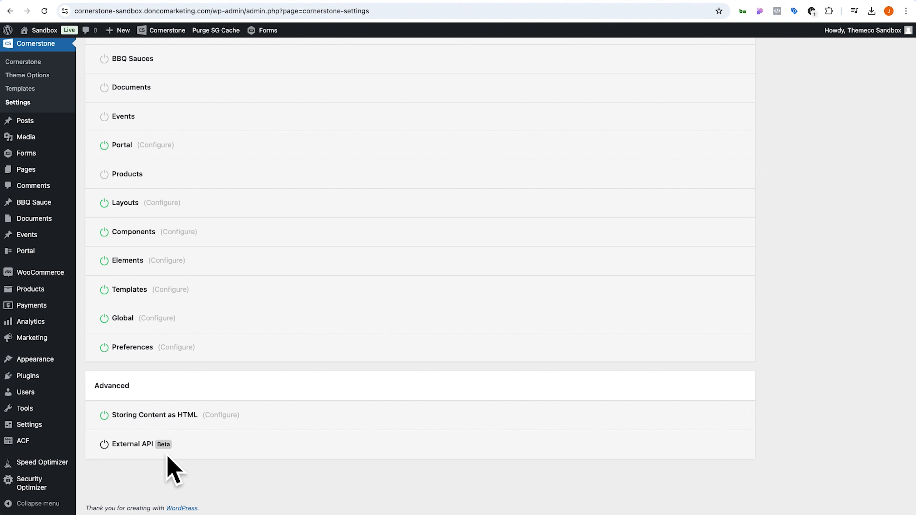
click(108, 451)
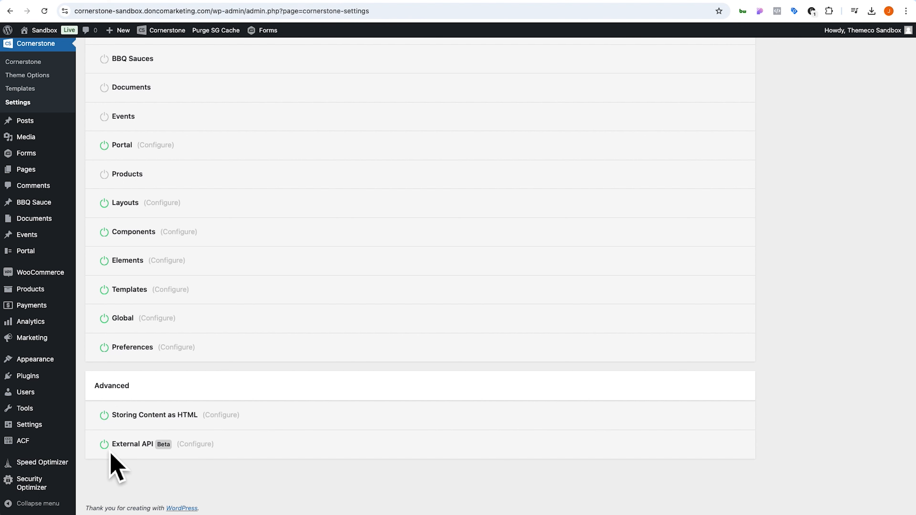
click(198, 446)
scroll(187, 462, down, 5)
click(180, 446)
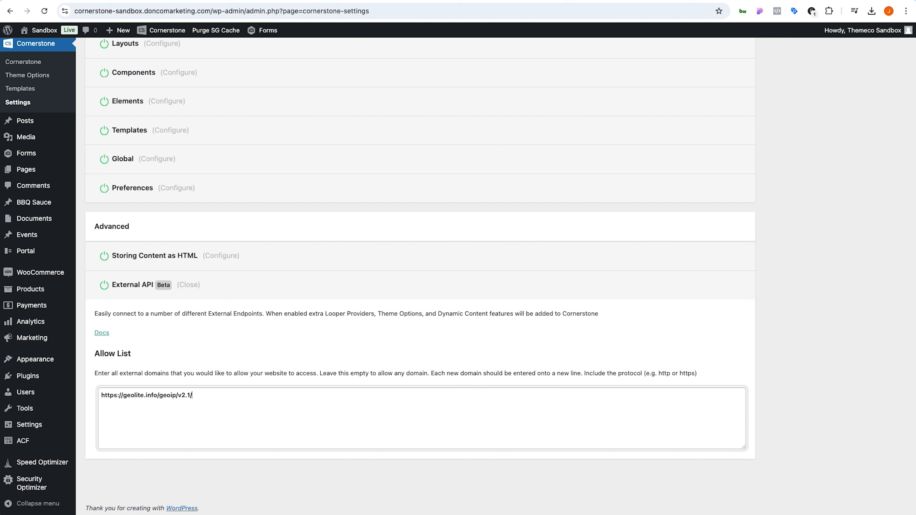
click(182, 402)
text(counrty)
scroll(245, 408, up, 1)
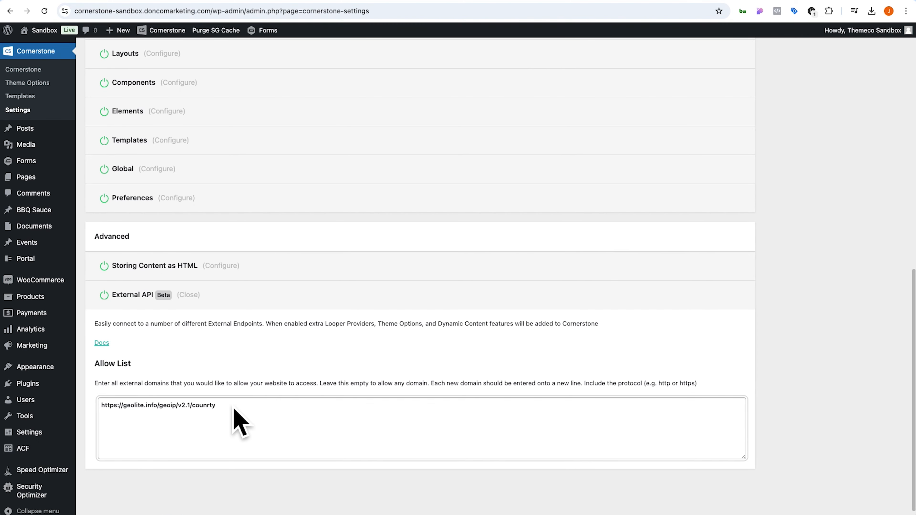
double_click(213, 406)
key(BackSpace)
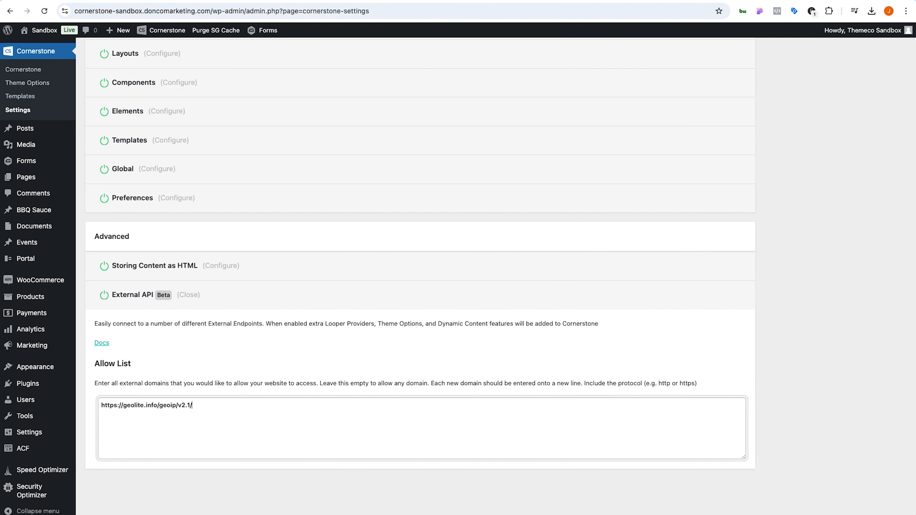
click(210, 413)
drag(204, 405, 110, 406)
click(189, 437)
scroll(218, 440, up, 12)
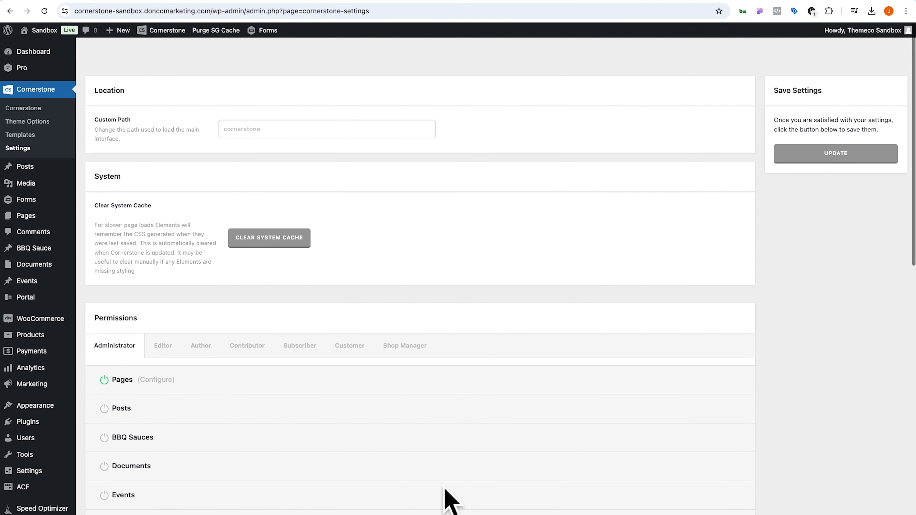
click(838, 130)
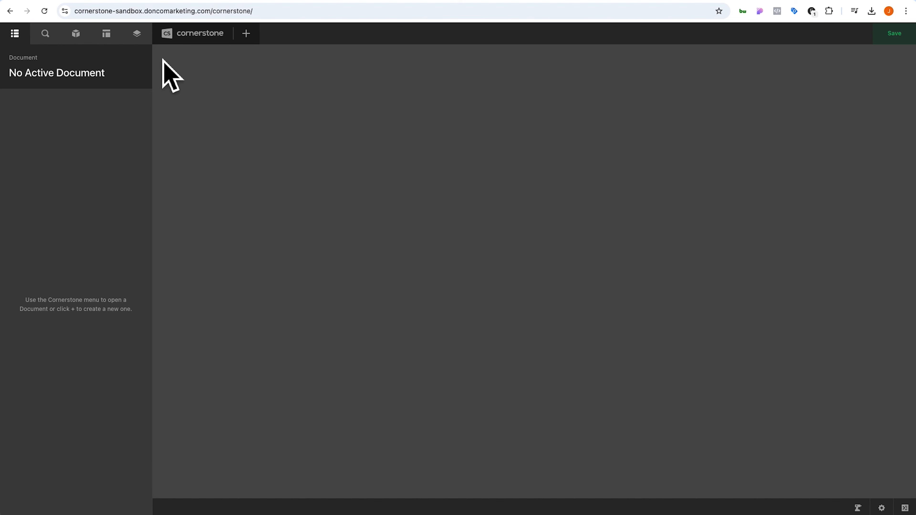
Step: Add a global API endpoint named Geolocation in Cornerstone's global theme options
click(142, 43)
scroll(95, 149, down, 15)
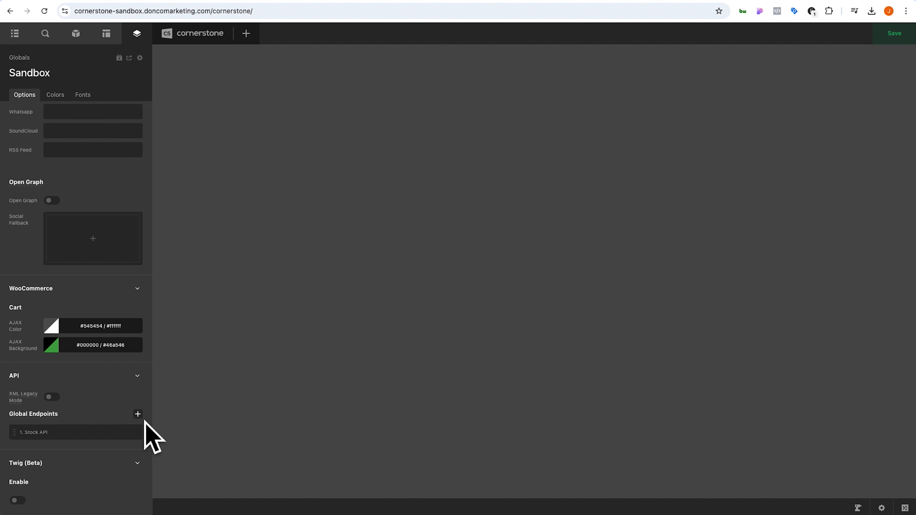
click(138, 414)
triple_click(95, 471)
text(Geolocation)
click(31, 388)
scroll(30, 388, down, 4)
scroll(37, 391, up, 5)
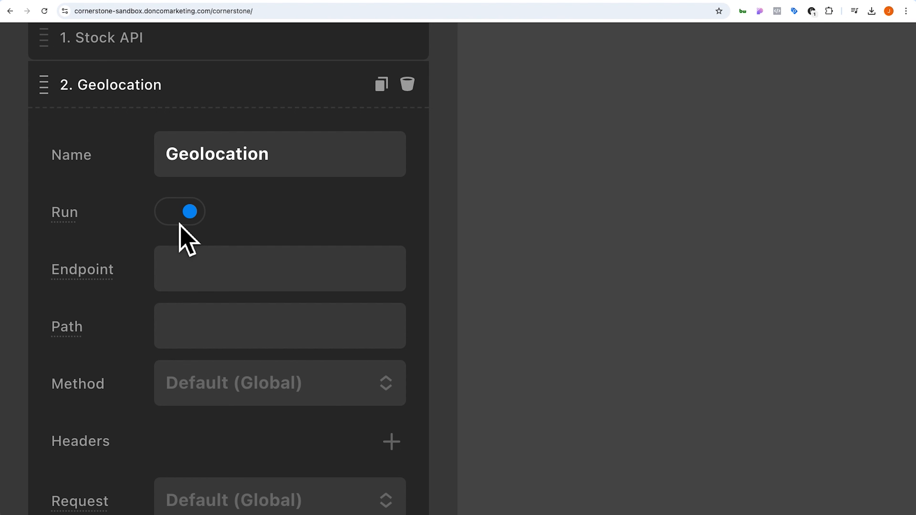
click(184, 277)
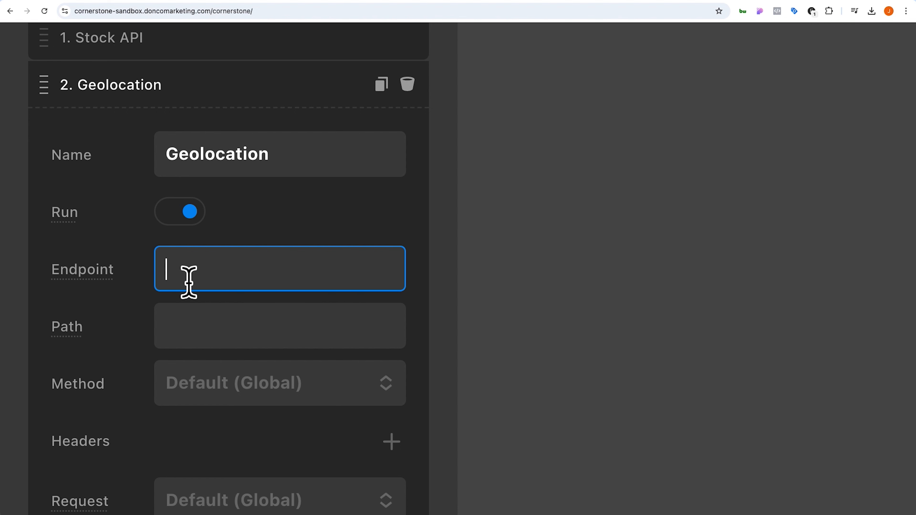
key(super+v)
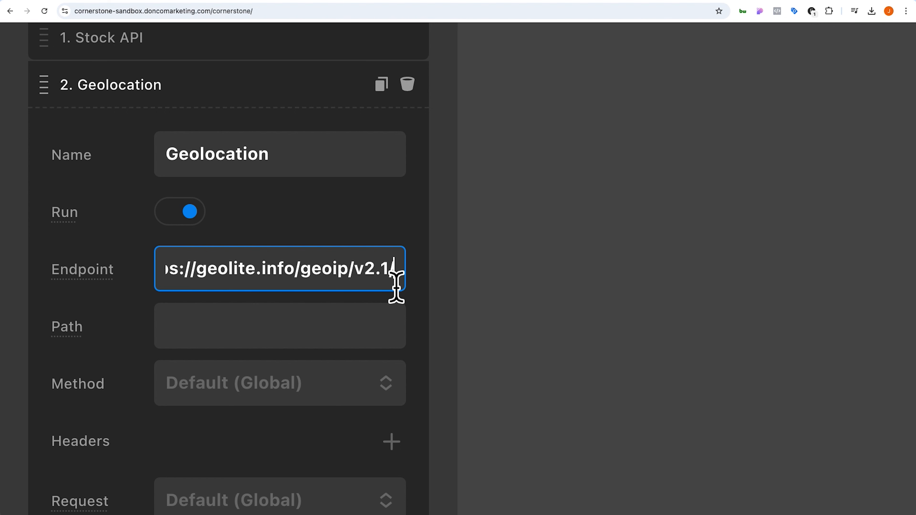
click(186, 358)
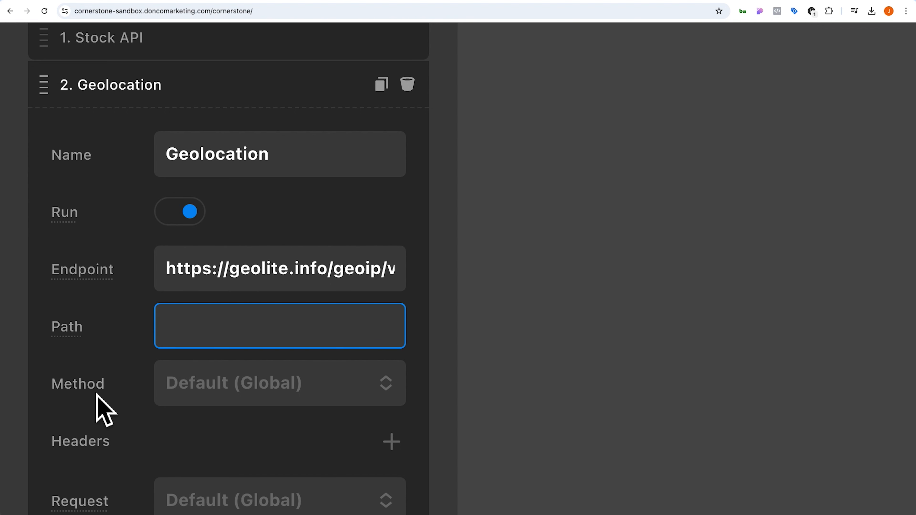
click(222, 386)
click(216, 395)
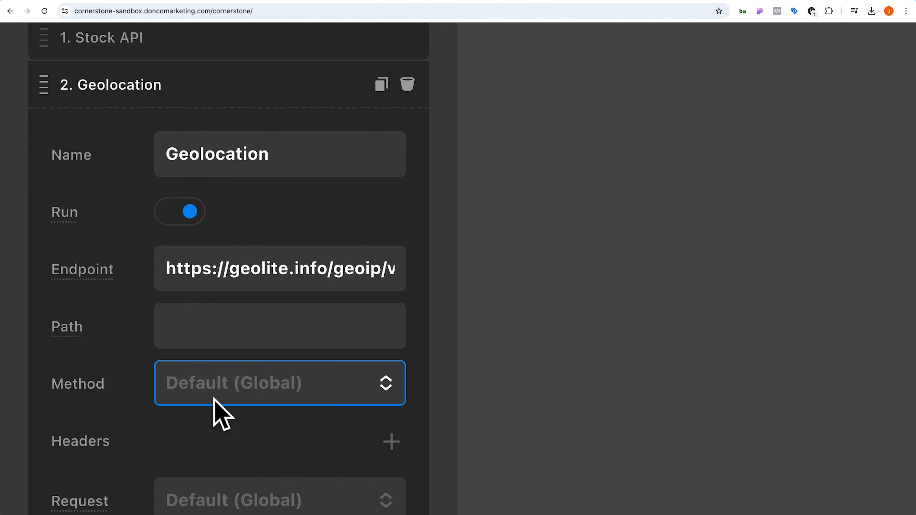
scroll(341, 378, down, 4)
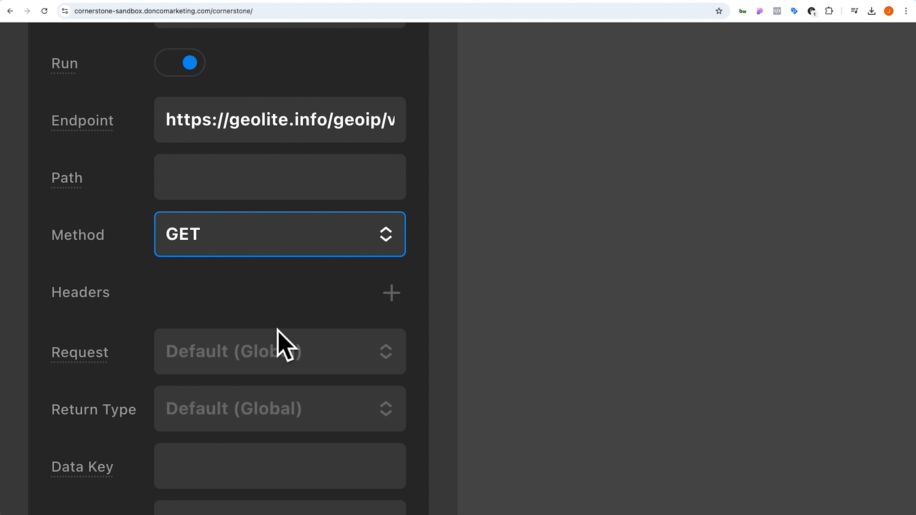
Step: Add an Authorization header to the Geolocation endpoint, with the value Basic followed by the encoded API credentials
click(391, 294)
scroll(270, 304, down, 4)
click(241, 297)
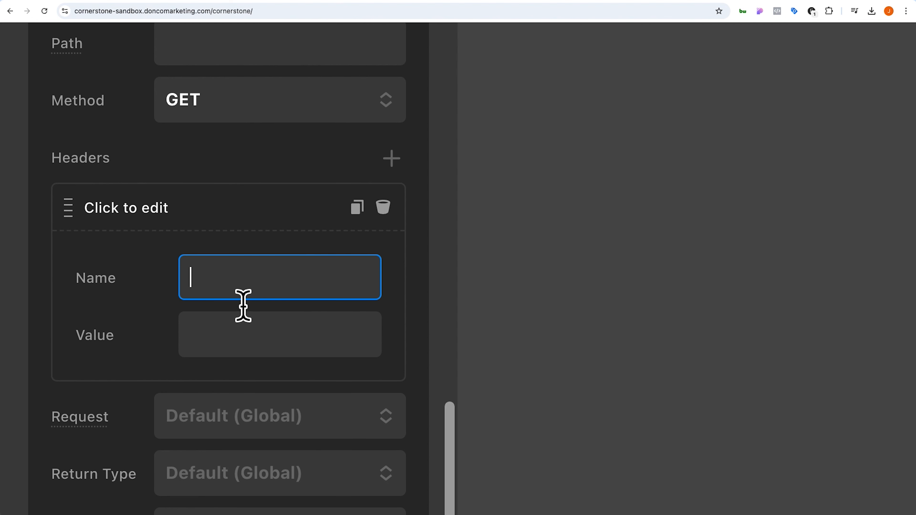
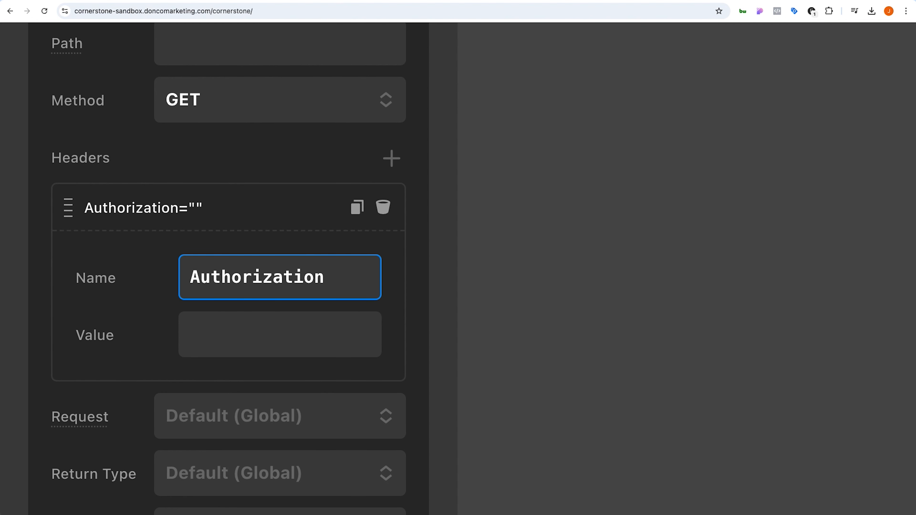
key(Tab)
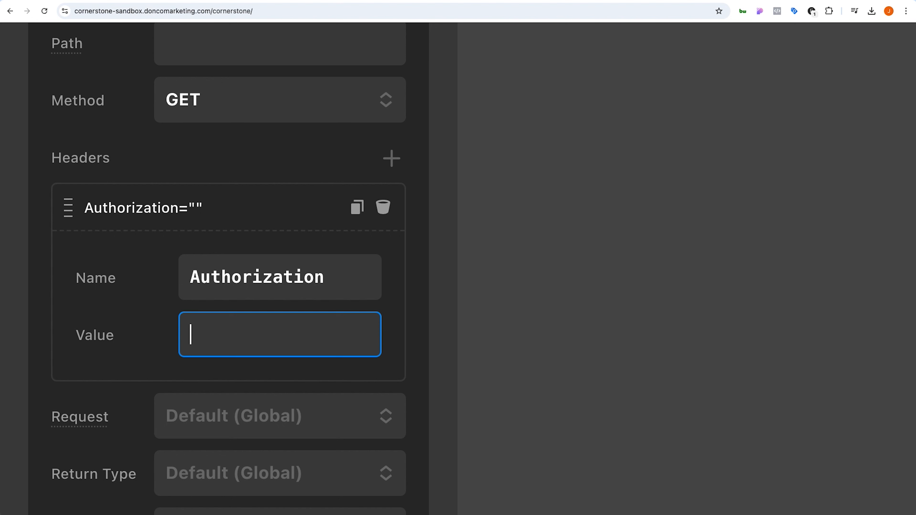
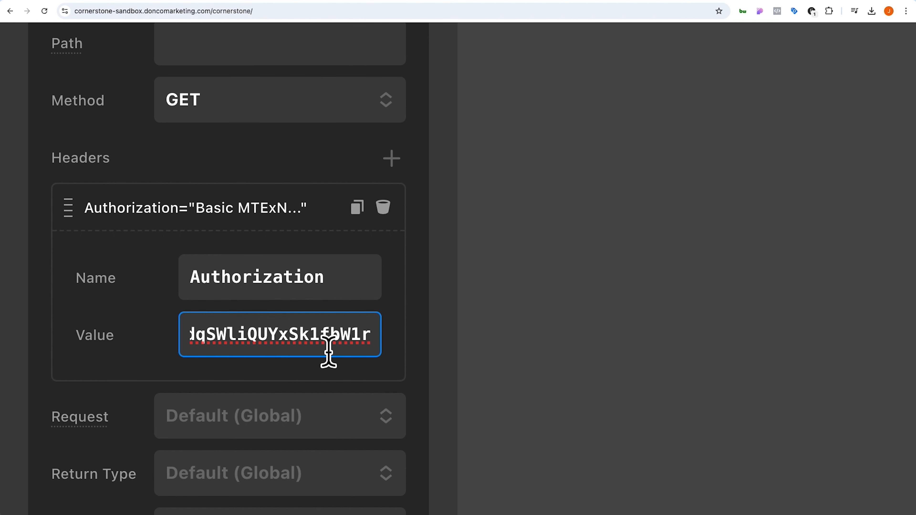
click(275, 211)
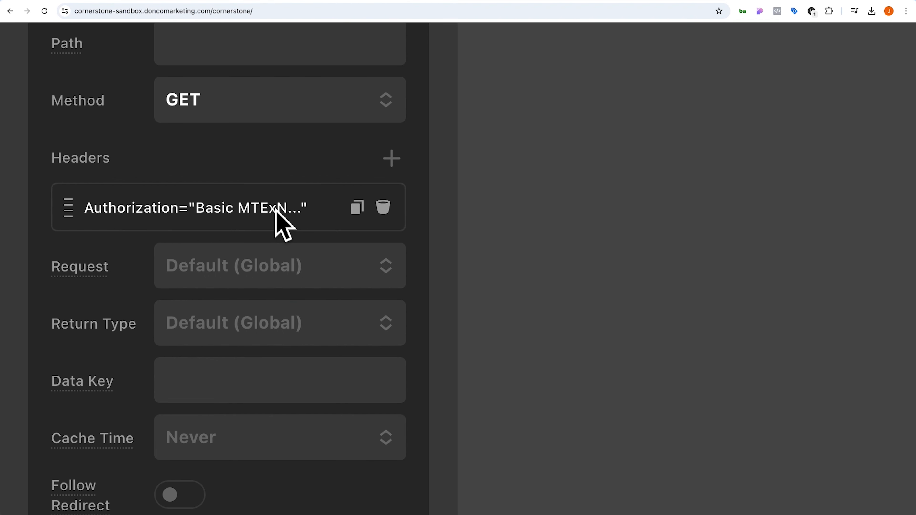
Step: Add a second header to the Geolocation endpoint named Accept with the value application/json
click(399, 166)
click(237, 329)
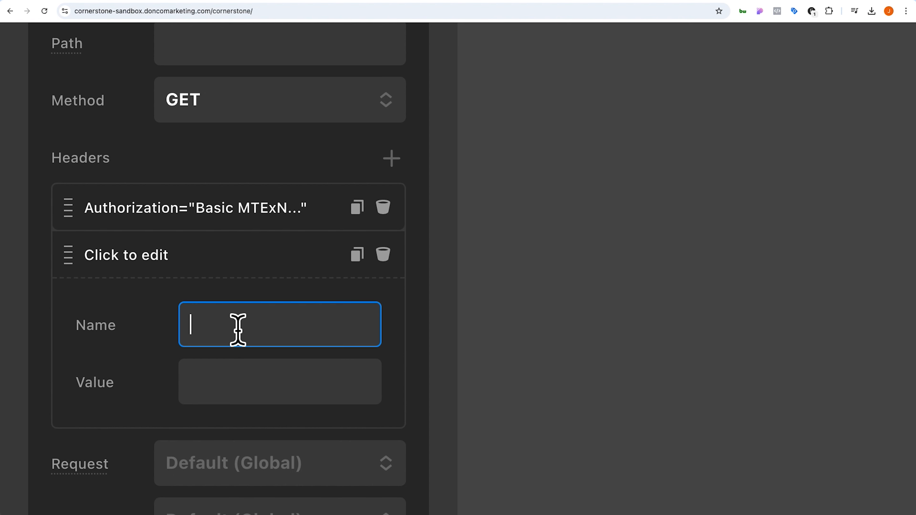
text(Accept)
key(Tab)
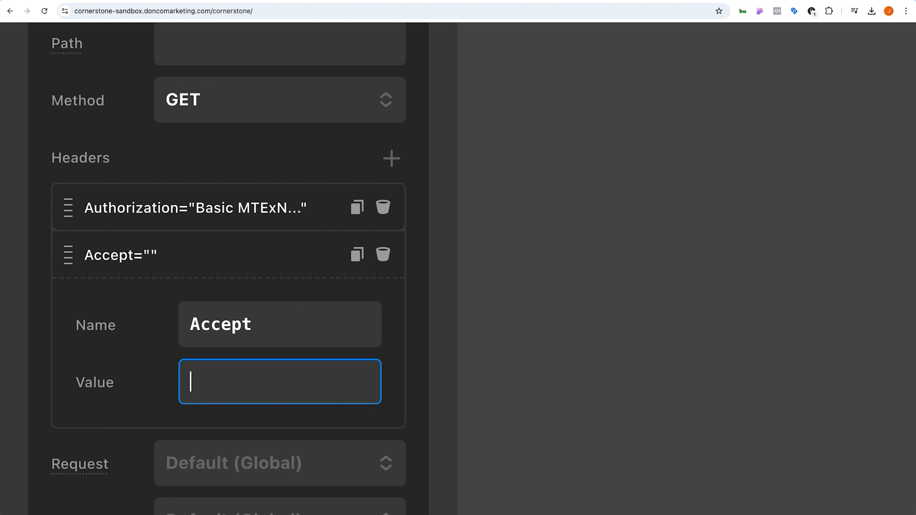
text(application/json)
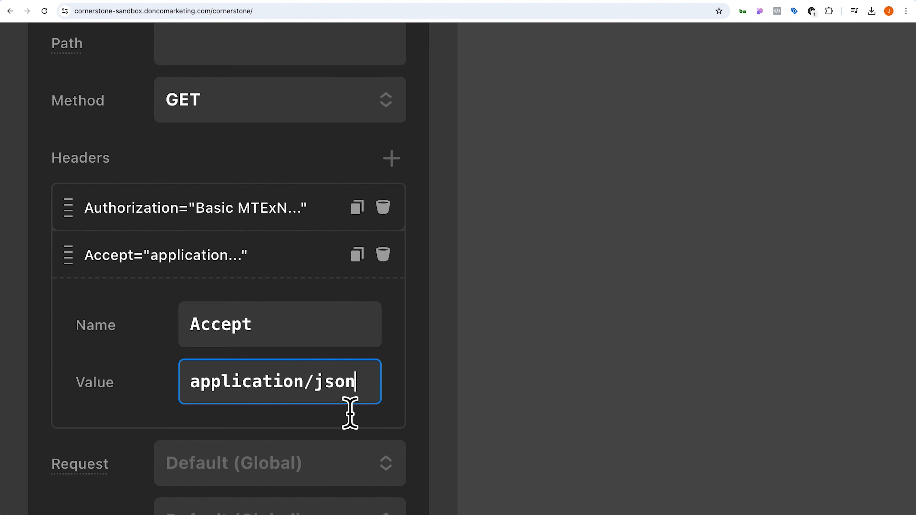
Step: Set the Geolocation endpoint's request type to Attributes and its cache time to 1 Month
scroll(346, 410, down, 5)
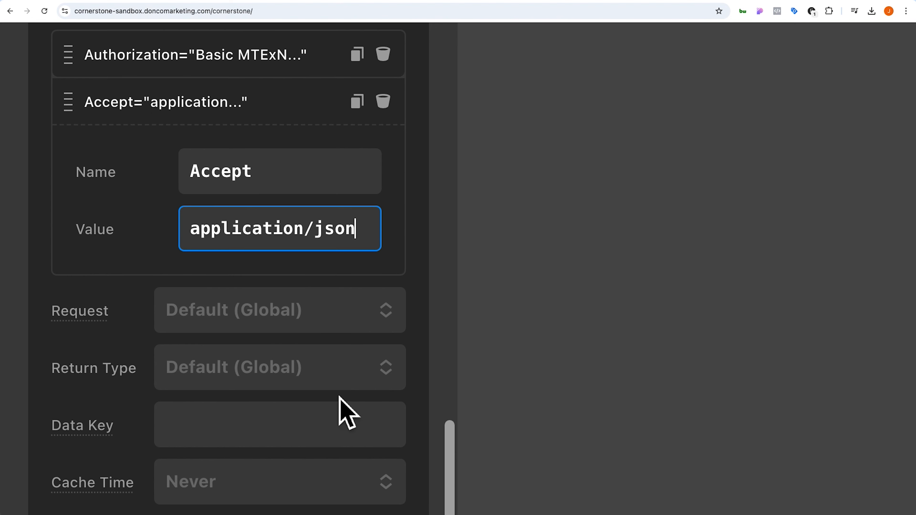
click(244, 316)
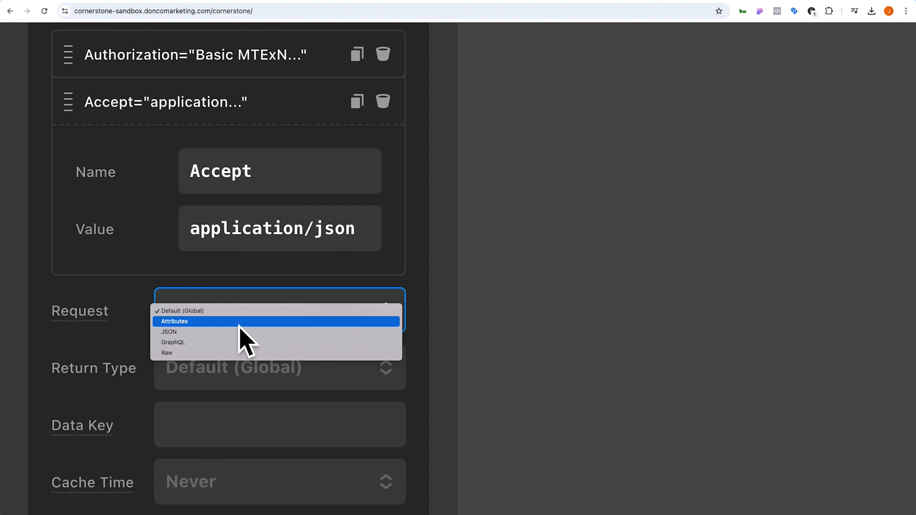
click(240, 326)
scroll(244, 332, down, 9)
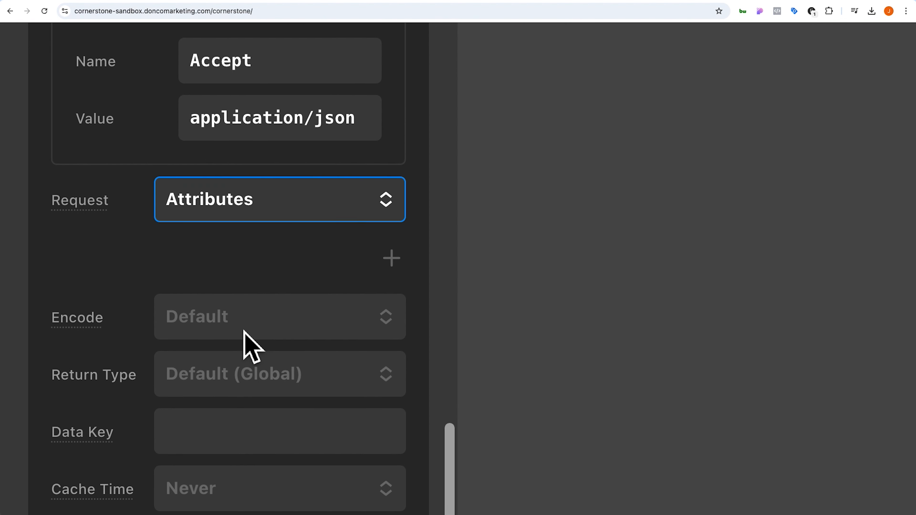
click(214, 336)
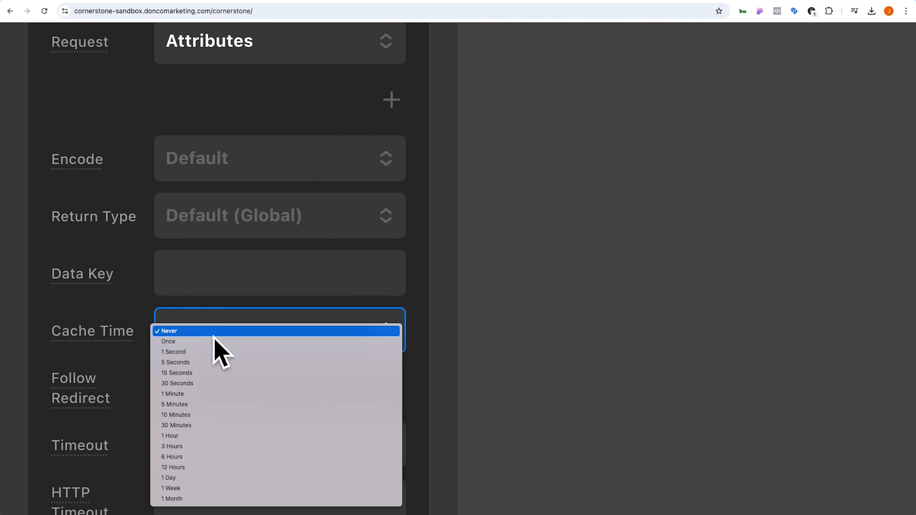
click(185, 499)
Step: Set the endpoint's Timeout and HTTP Timeout to 7 and enable Follow Redirect
click(195, 462)
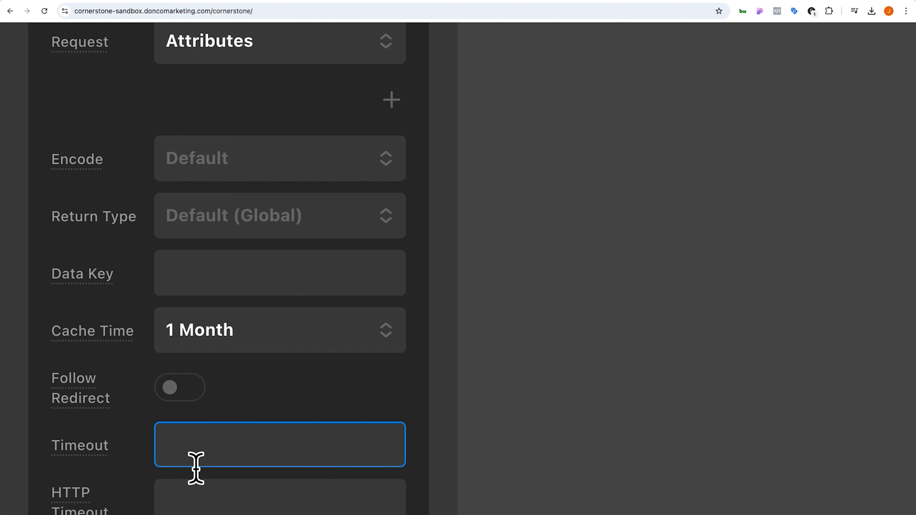
text(7)
key(Tab)
text(7)
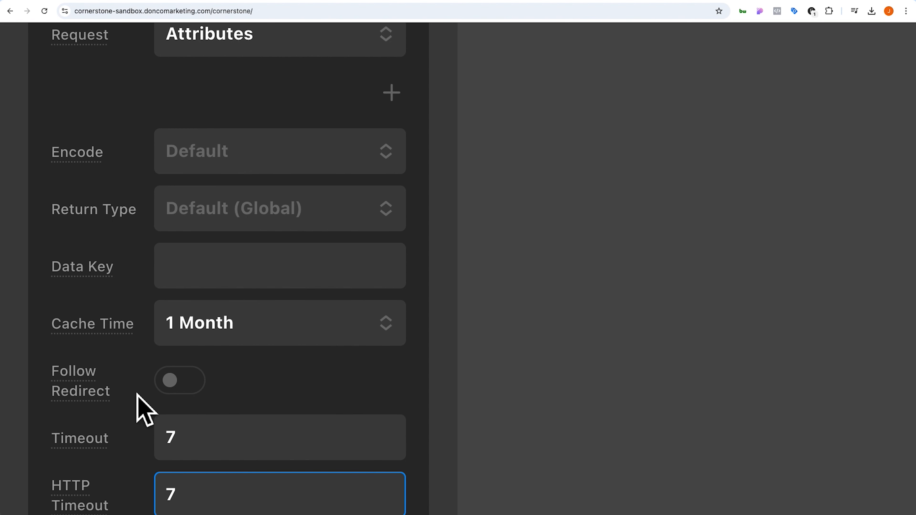
click(175, 391)
Step: Save the global options with the completed Geolocation endpoint configuration
scroll(186, 269, down, 3)
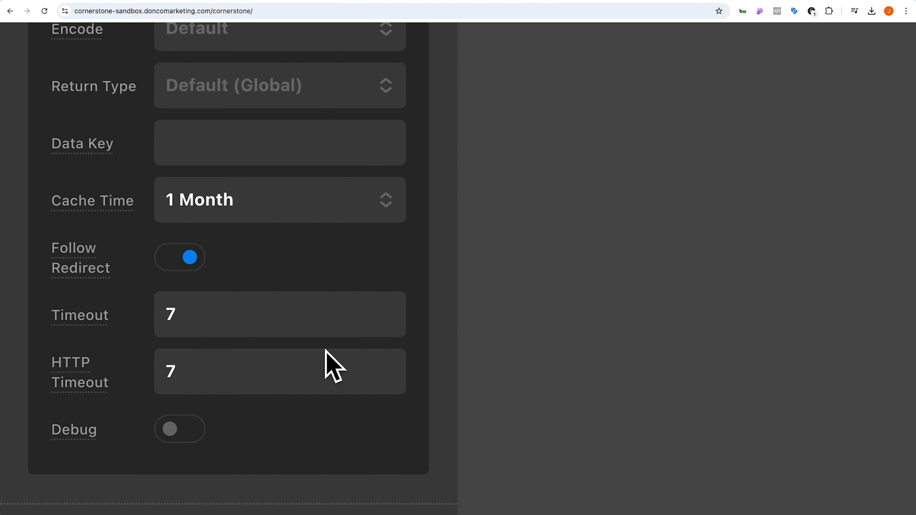
scroll(327, 366, down, 10)
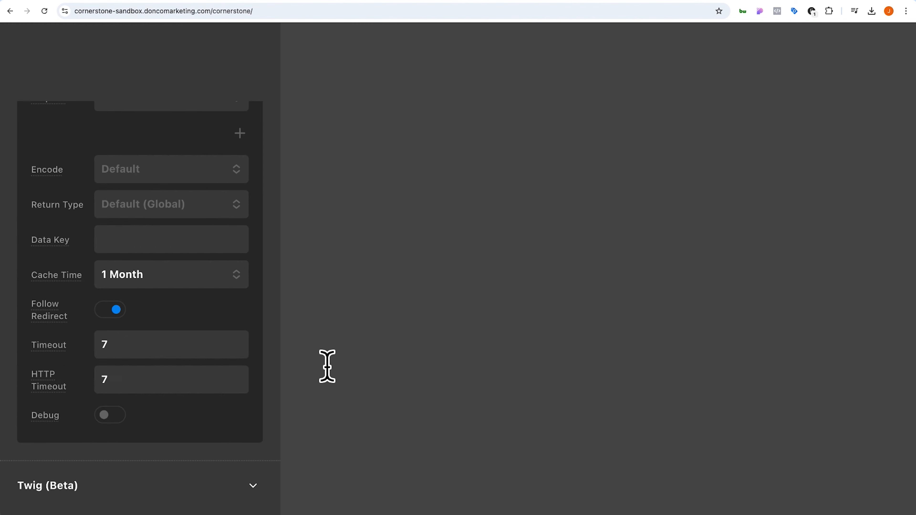
key(super+s)
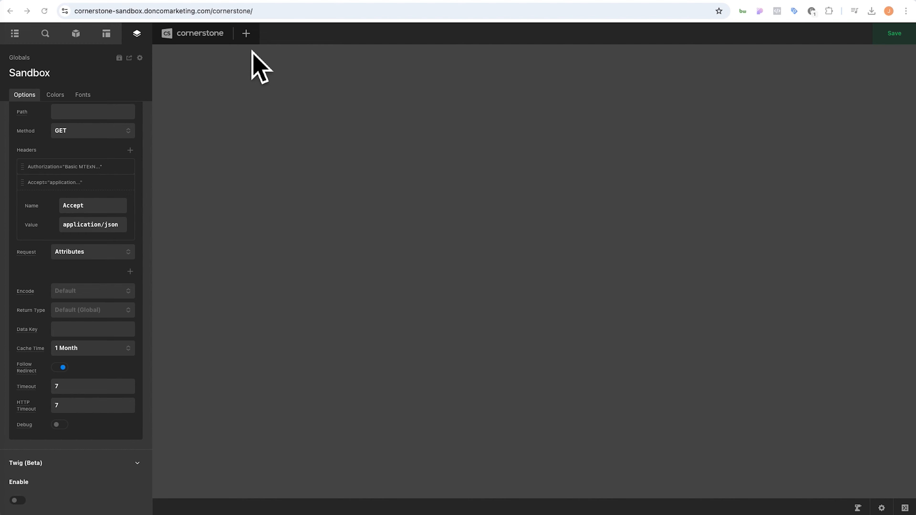
Step: Create a new page in Cornerstone and title it CS Geolocation Page
click(249, 35)
click(191, 105)
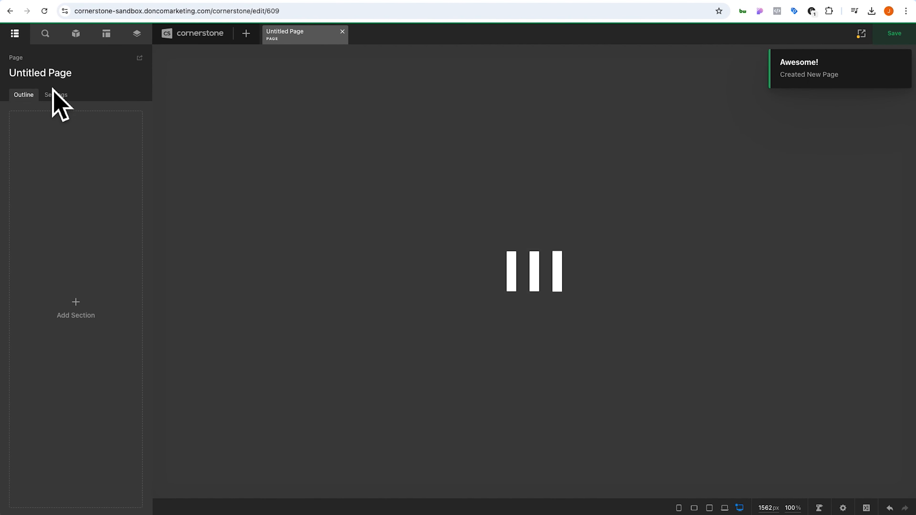
text(CS)
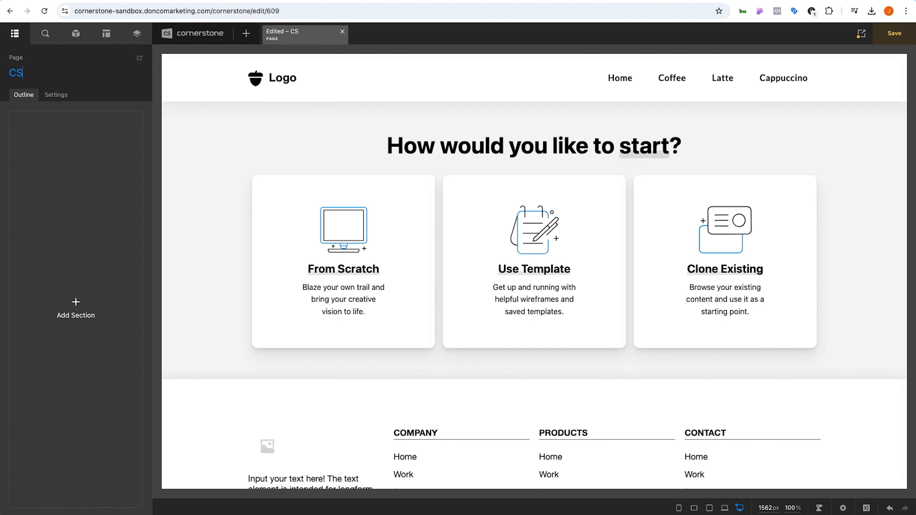
text( Geolocation Page)
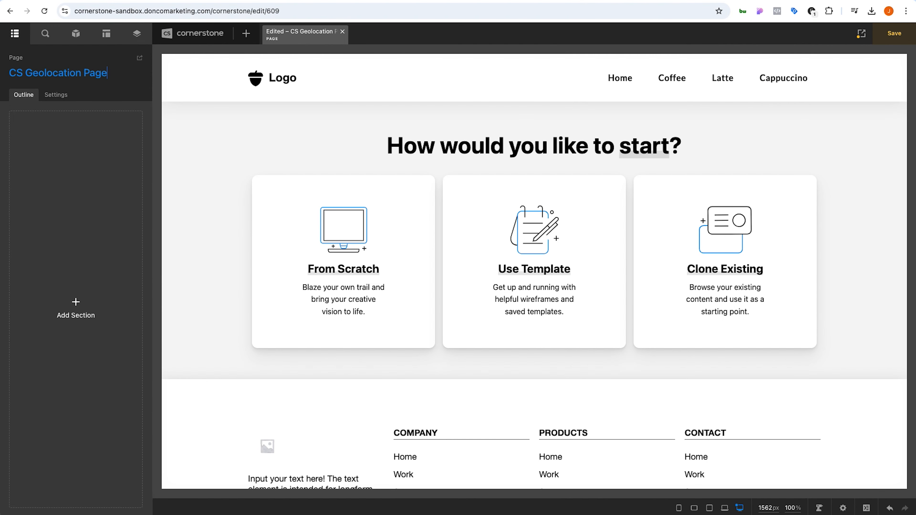
key(Return)
Step: Change the publication status of the CS Geolocation Page in its page settings
click(57, 95)
click(69, 174)
click(69, 162)
Step: Start the page from scratch and add a Div (Global Margin) inside its first section
click(341, 271)
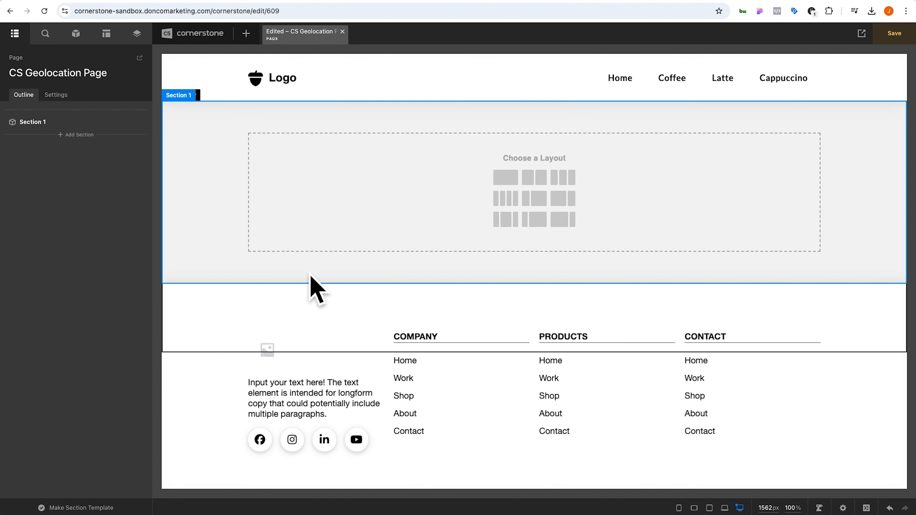
click(201, 249)
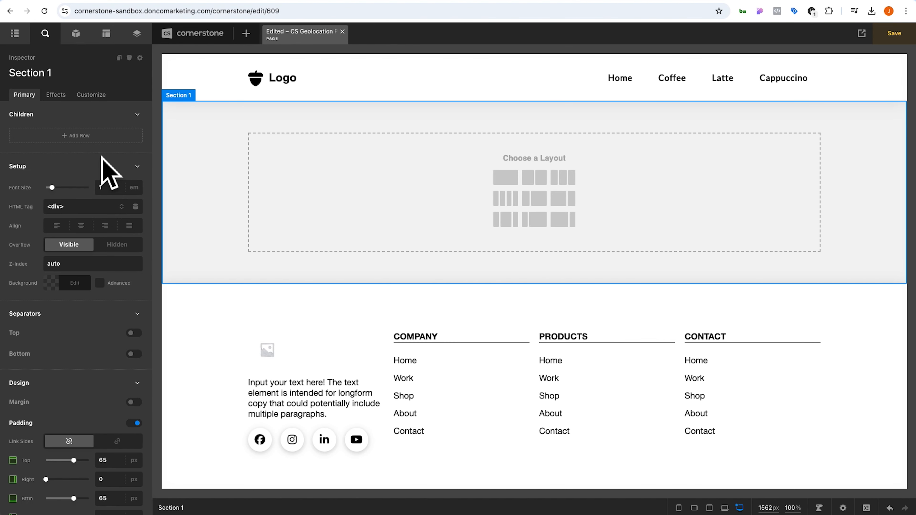
click(81, 136)
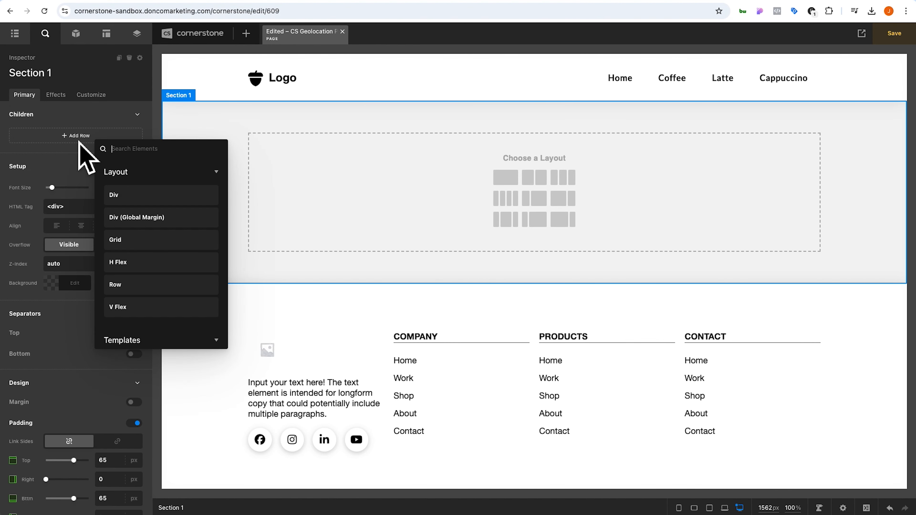
click(142, 217)
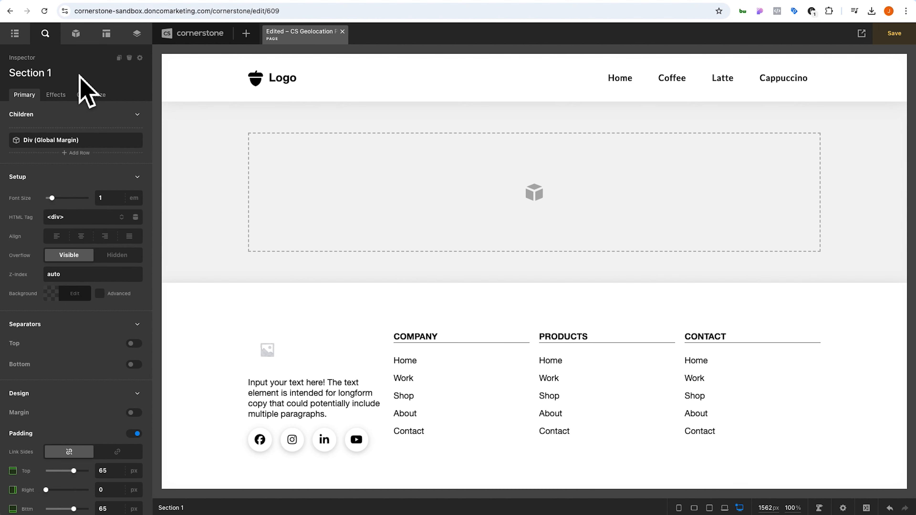
Step: Find the API Tester element and place it inside the section's empty div
click(75, 33)
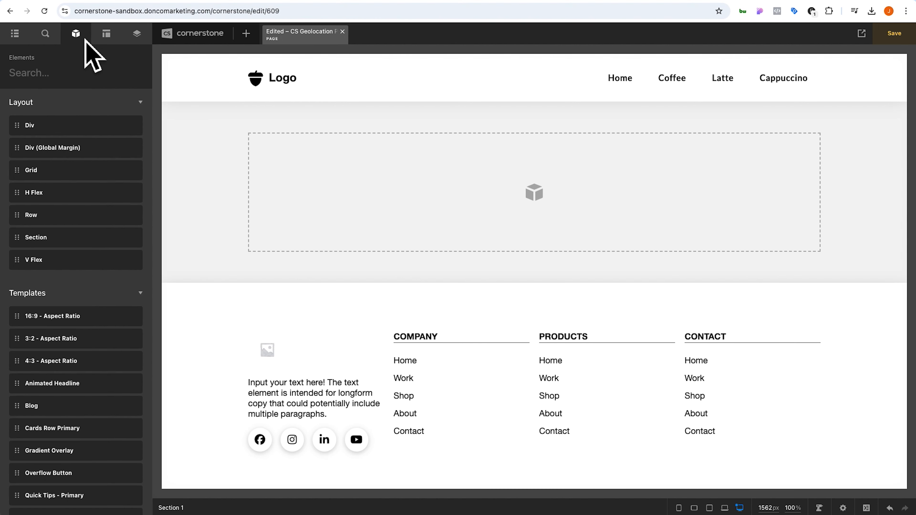
text(api)
drag(47, 131, 359, 234)
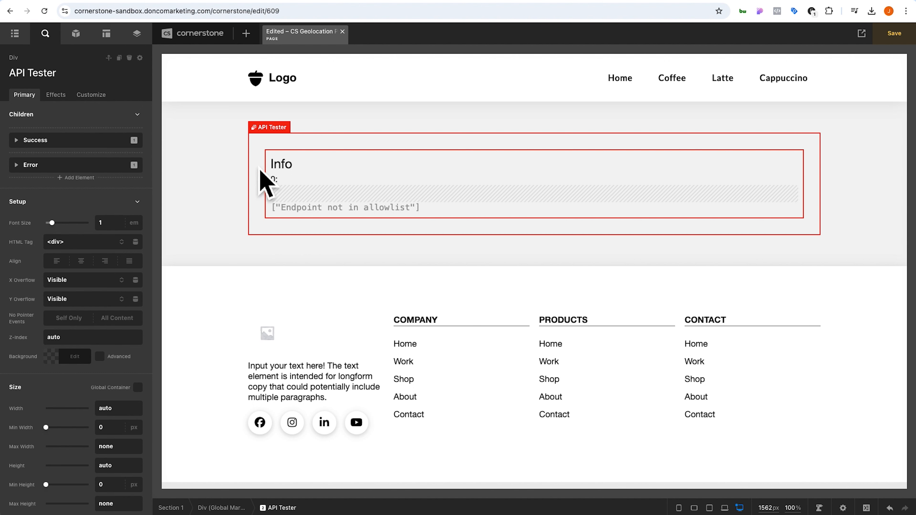
Step: Switch the API Tester's Looper Provider to External API Global and select Geolocation as its global API
click(91, 94)
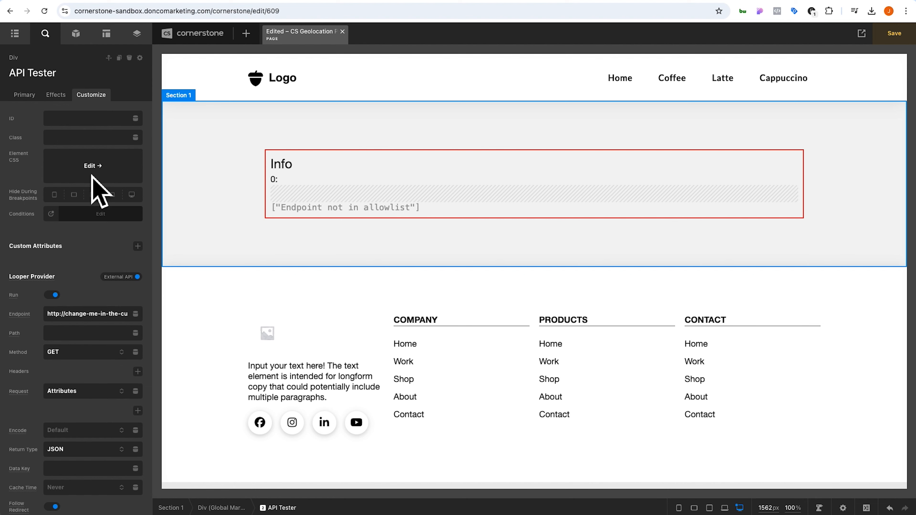
scroll(82, 215, down, 3)
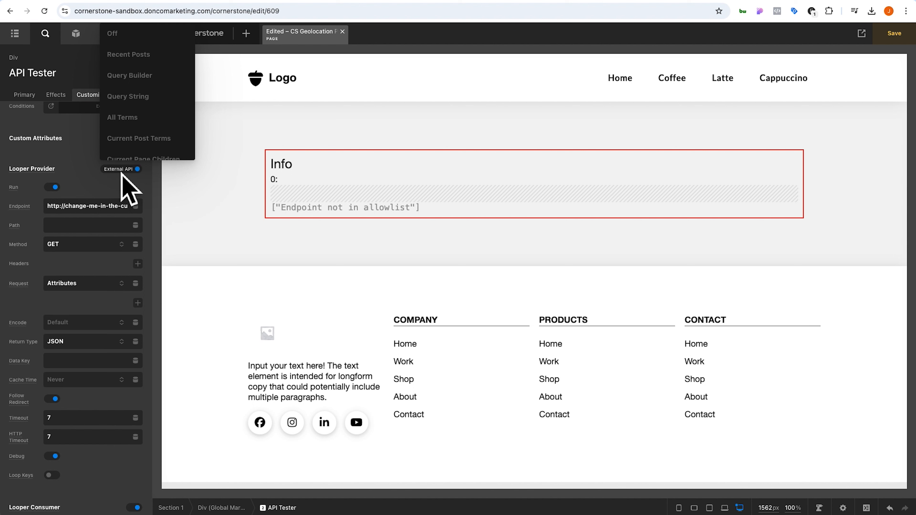
scroll(134, 151, down, 3)
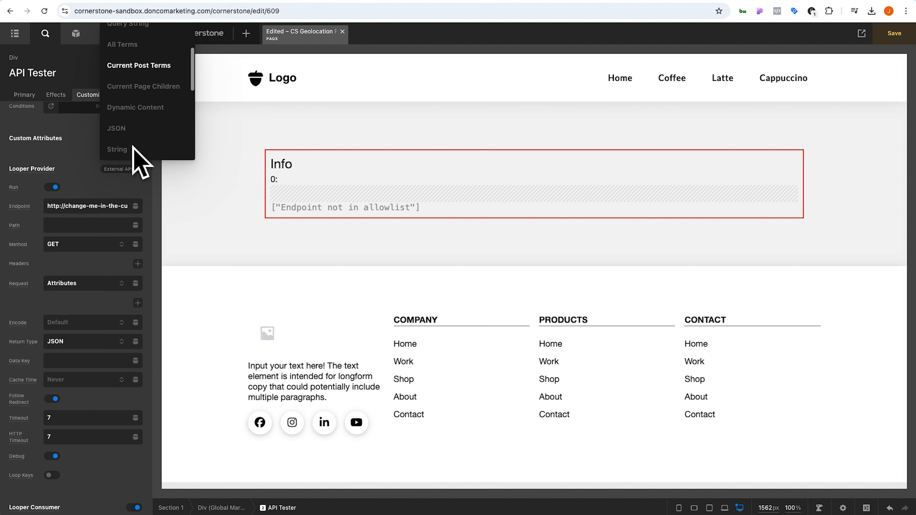
scroll(133, 151, down, 4)
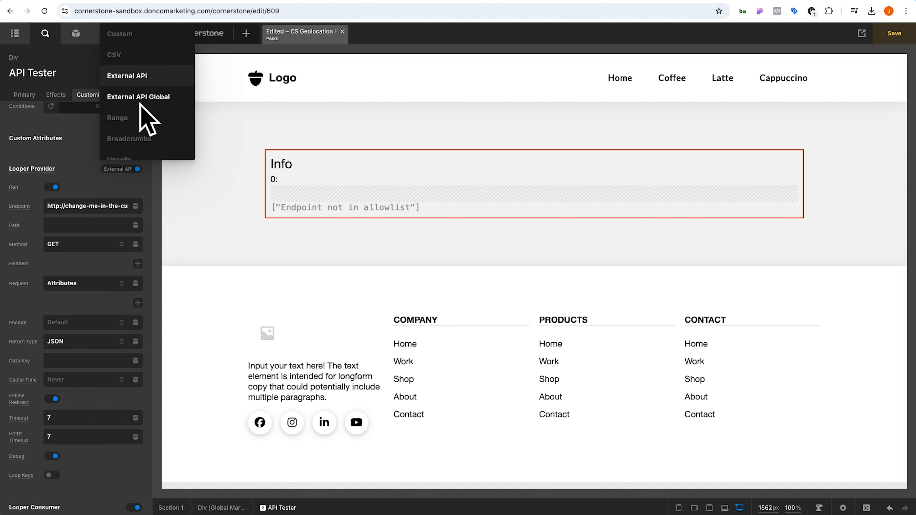
click(162, 102)
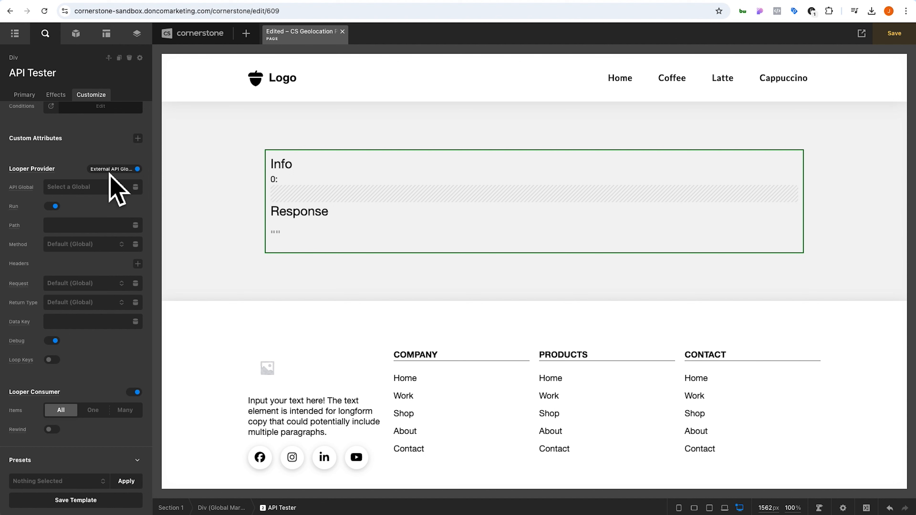
click(115, 203)
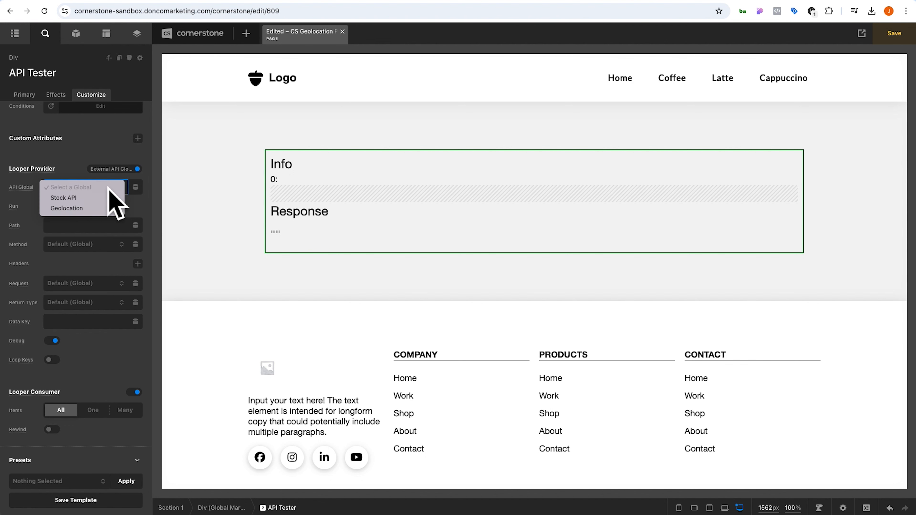
click(82, 212)
Step: Set the API Tester's path to country/ followed by the dynamic IP Address value, giving country/{{dc:connection:ip}}
click(94, 225)
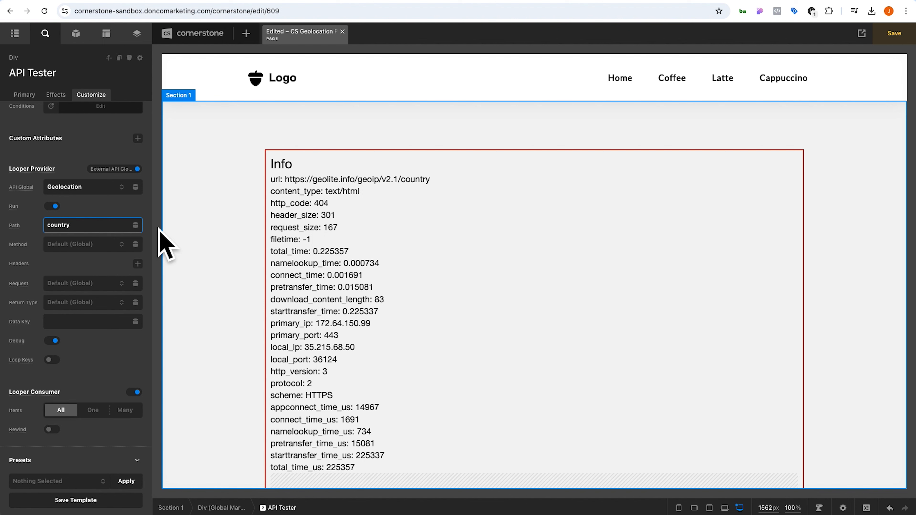
text(/)
click(135, 226)
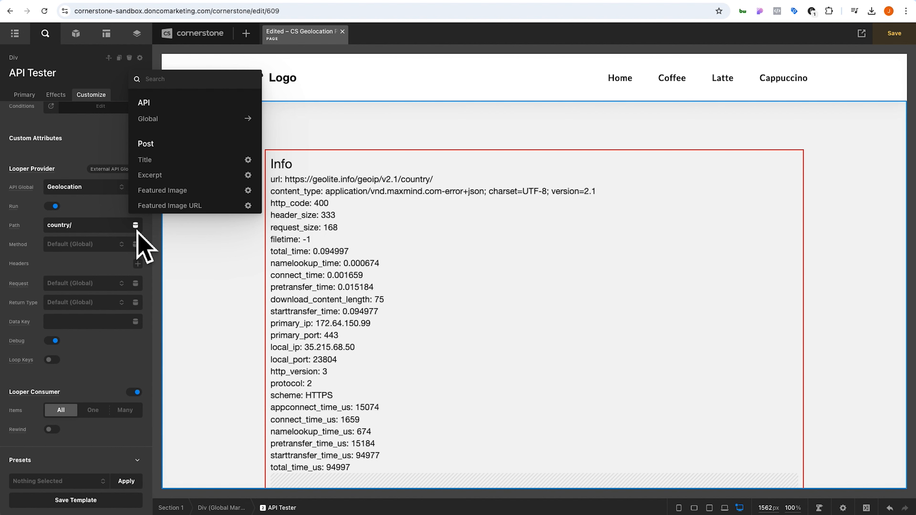
text(ip addre)
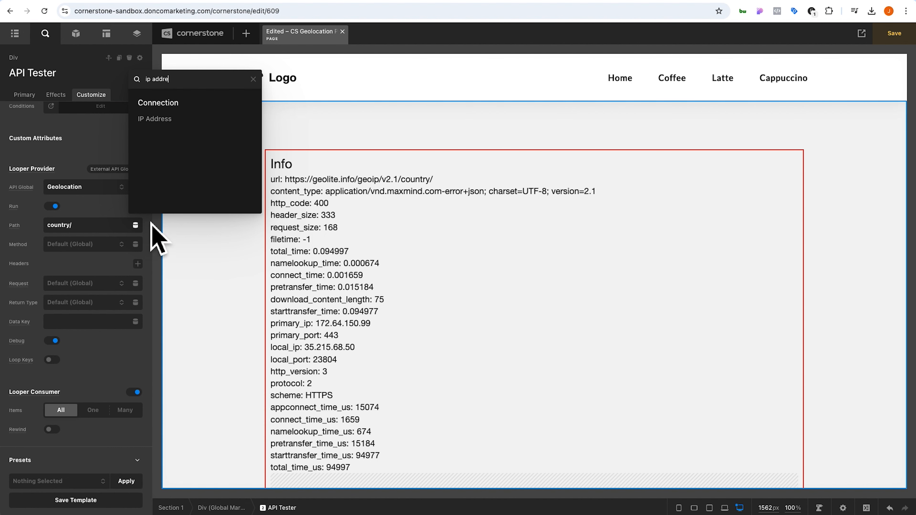
click(155, 119)
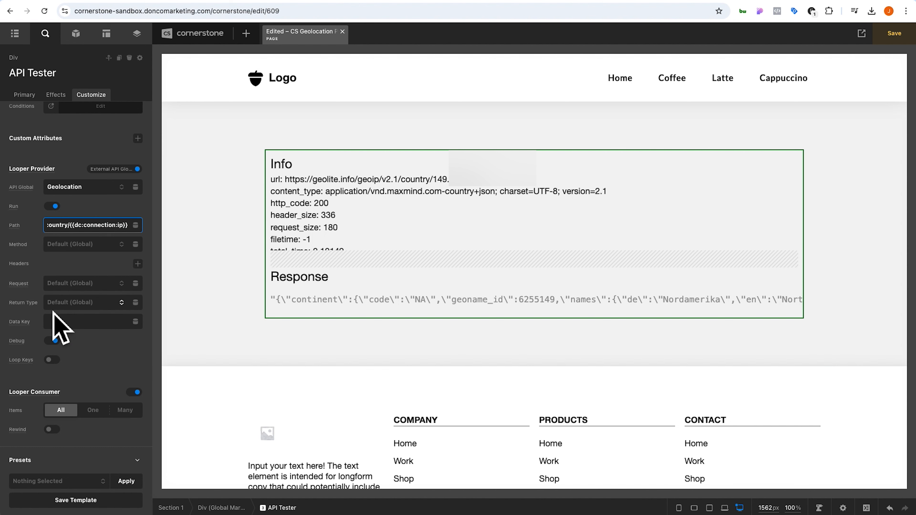
Step: Try JSON as the API Tester's Return Type and reset it to Default (Global)
click(72, 303)
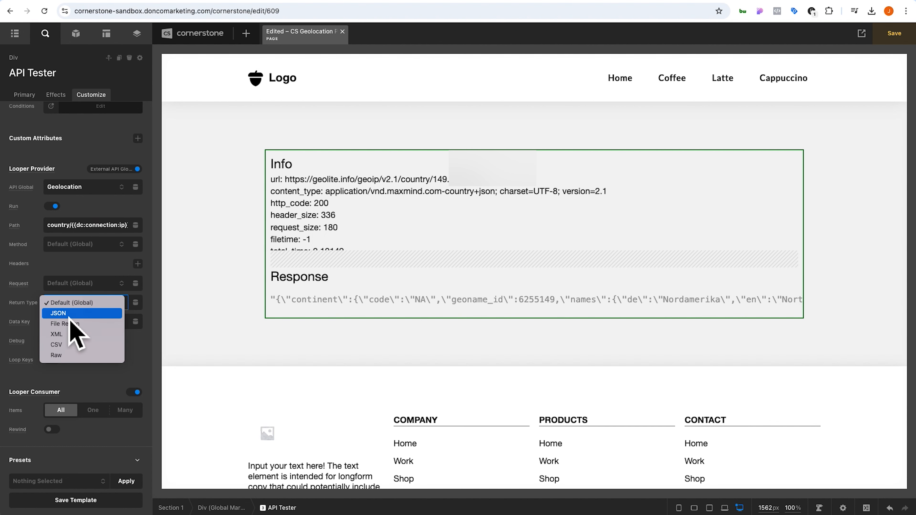
click(68, 323)
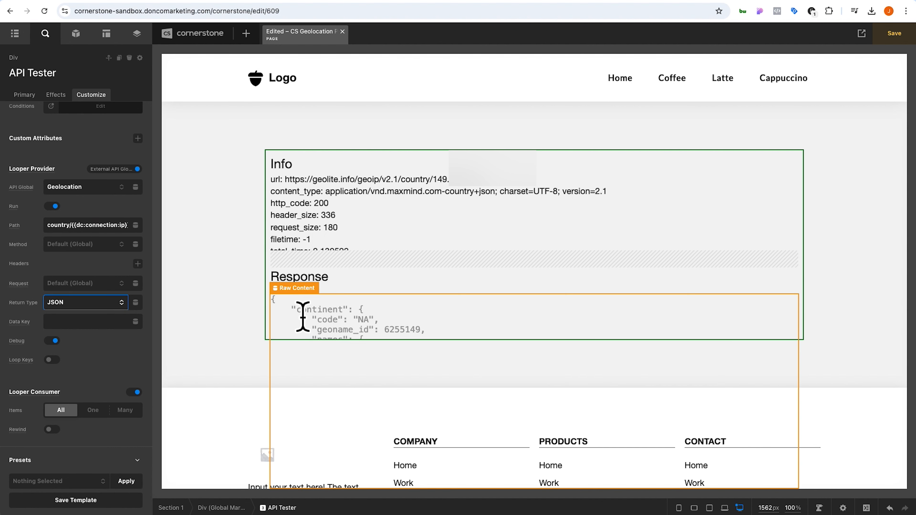
scroll(311, 313, down, 3)
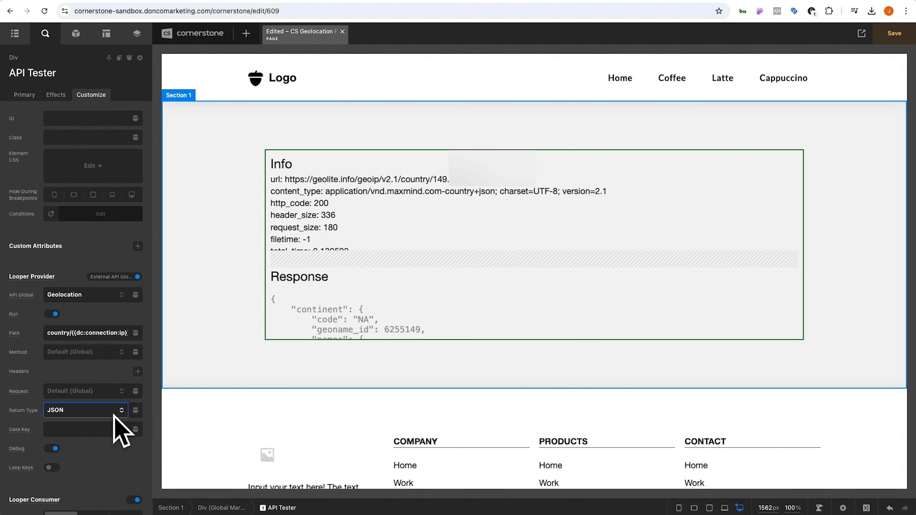
click(113, 413)
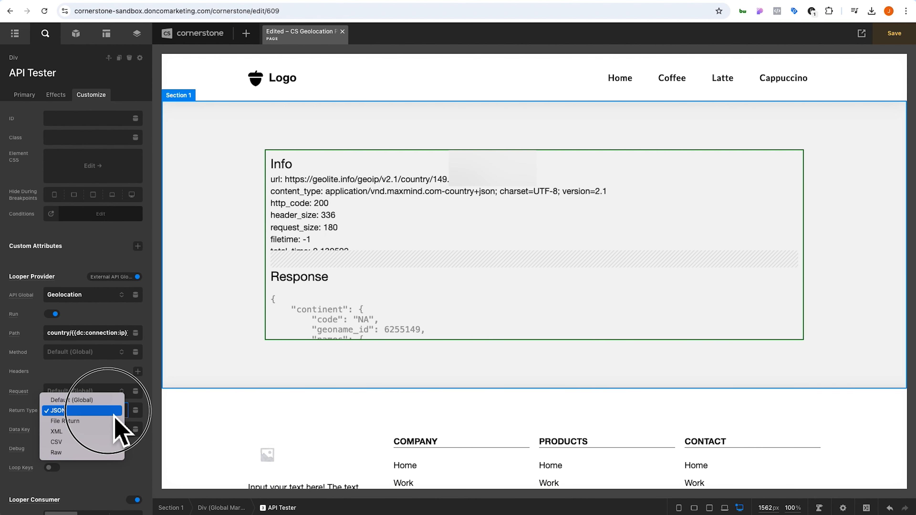
click(108, 402)
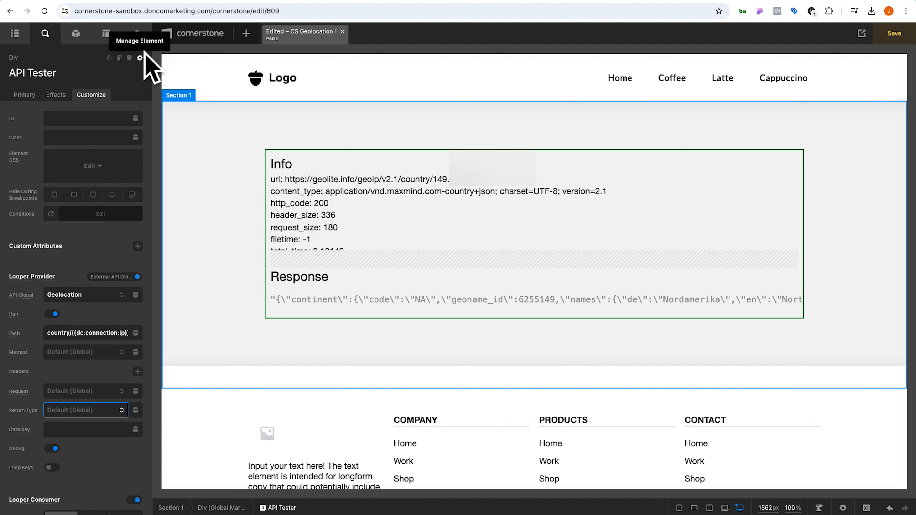
Step: Set the Return Type of the Geolocation global endpoint to JSON
click(137, 34)
scroll(88, 225, down, 20)
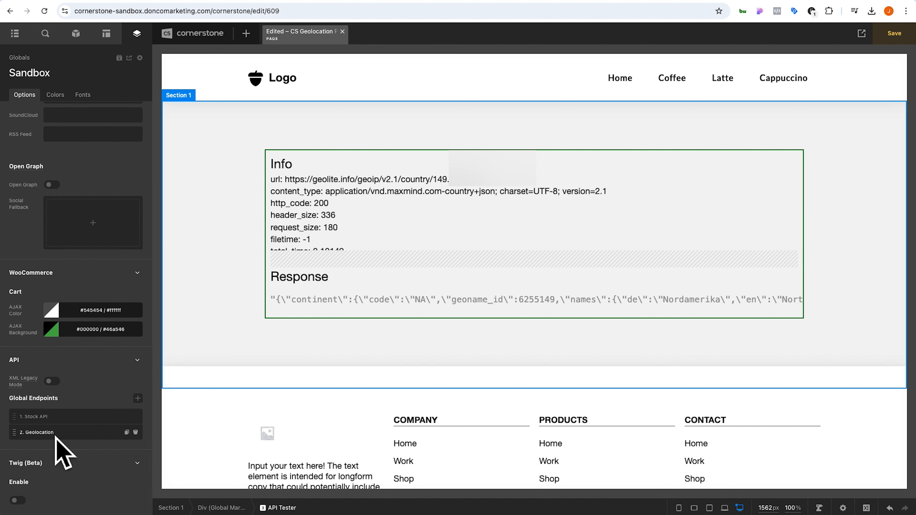
click(54, 435)
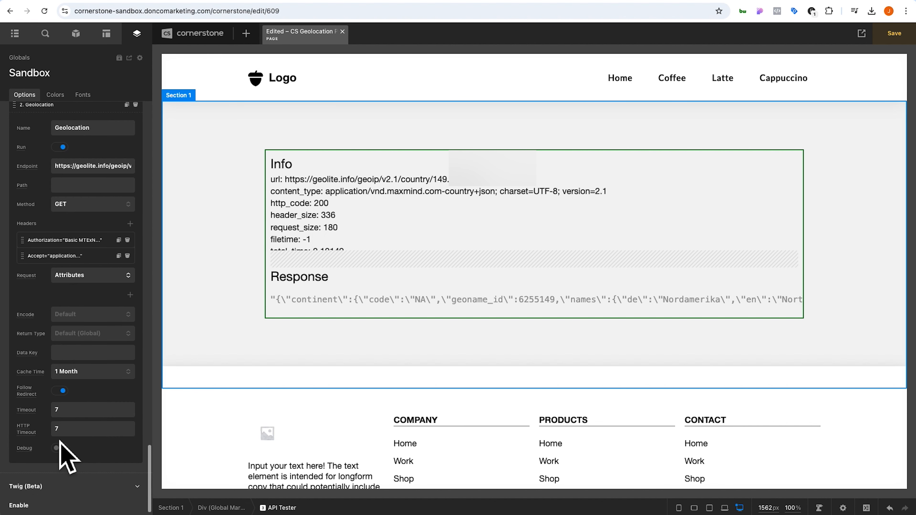
click(73, 329)
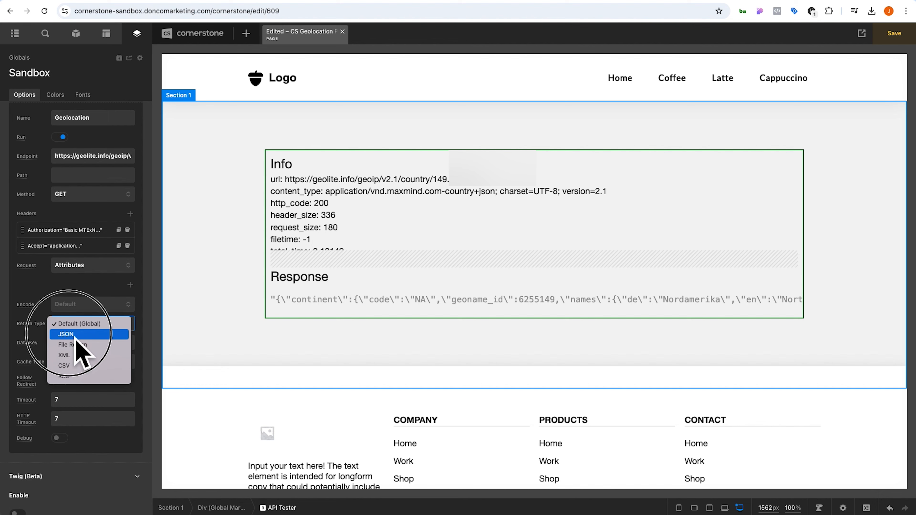
click(68, 334)
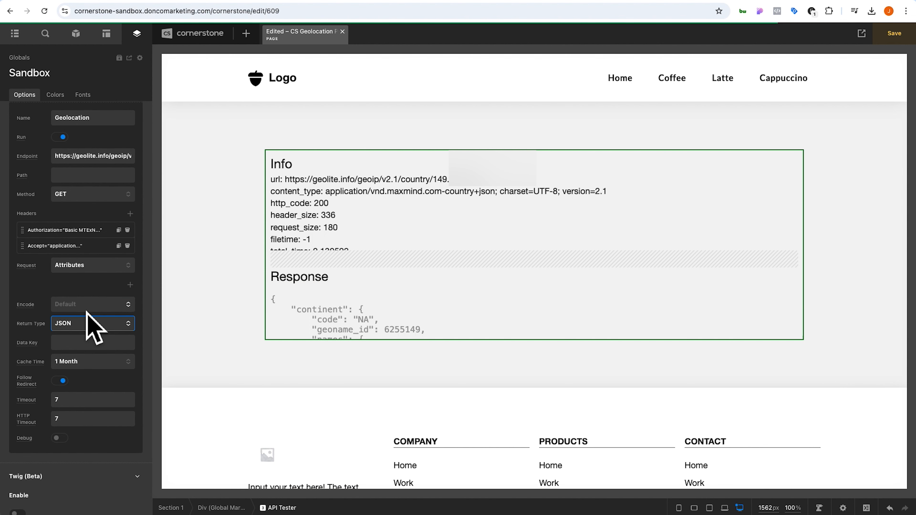
Step: Review the API Tester's global API and path settings, and examine the country data in its response
click(262, 292)
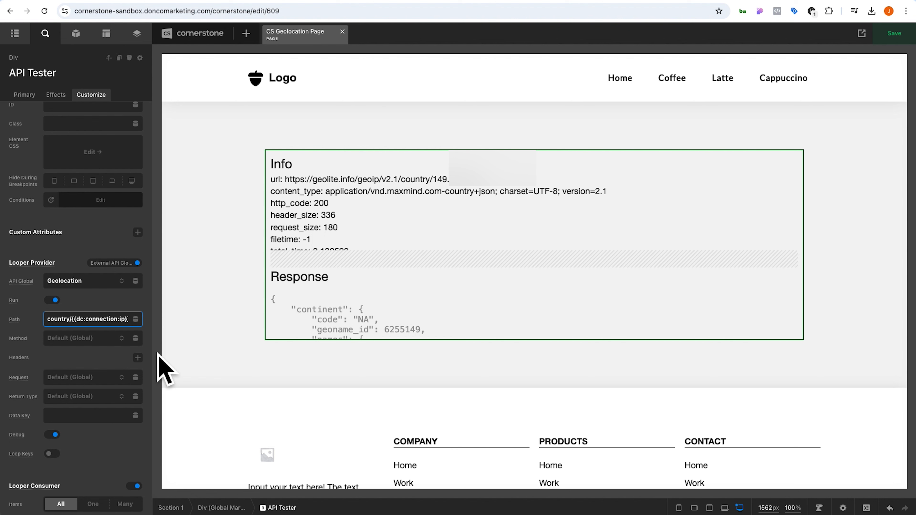
click(76, 285)
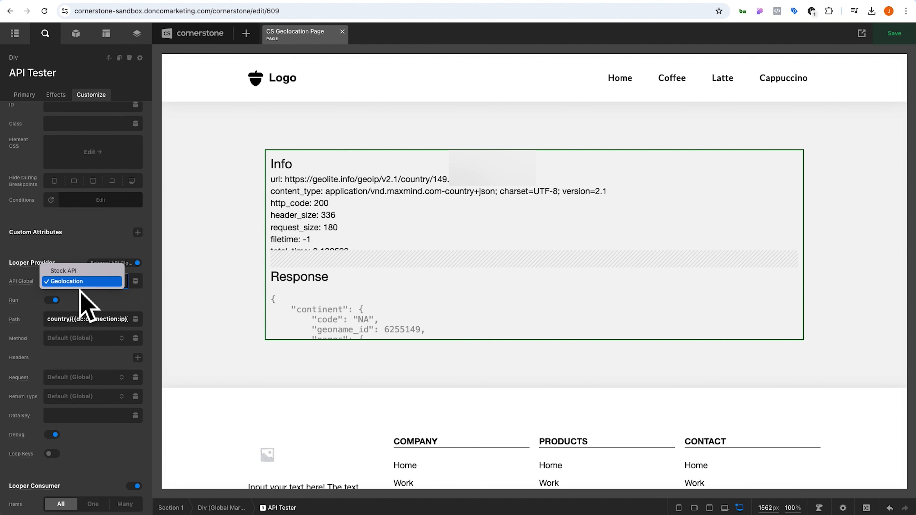
click(76, 285)
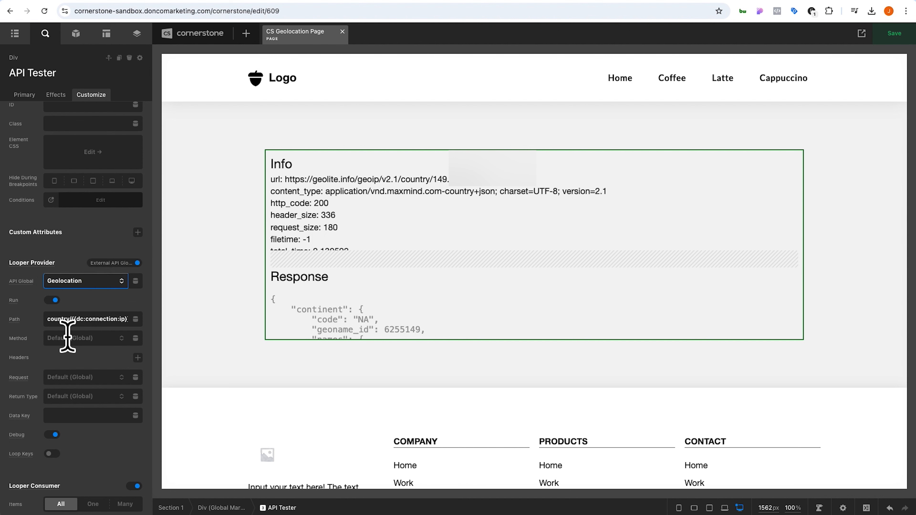
click(69, 319)
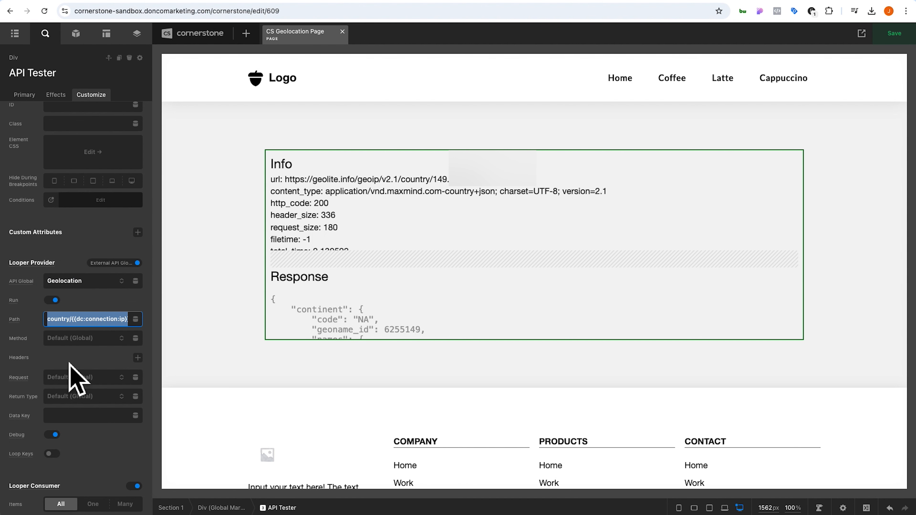
triple_click(91, 322)
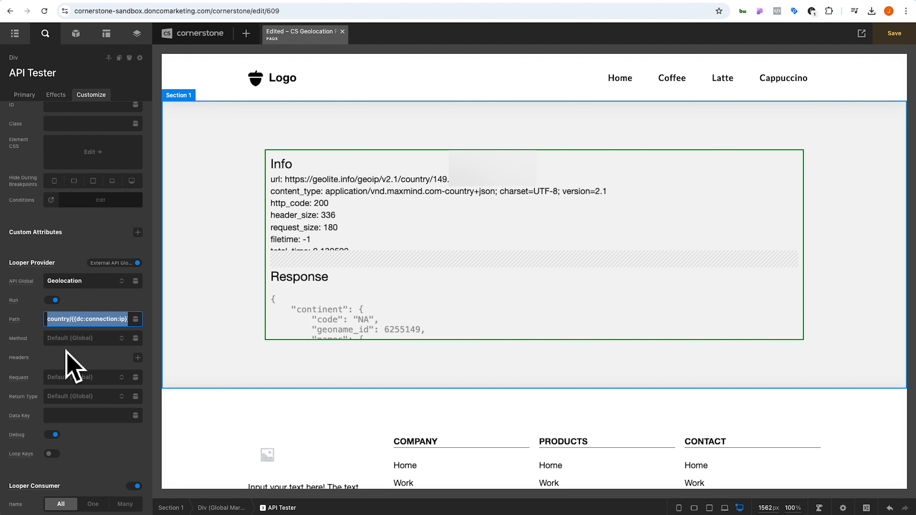
click(55, 320)
double_click(55, 320)
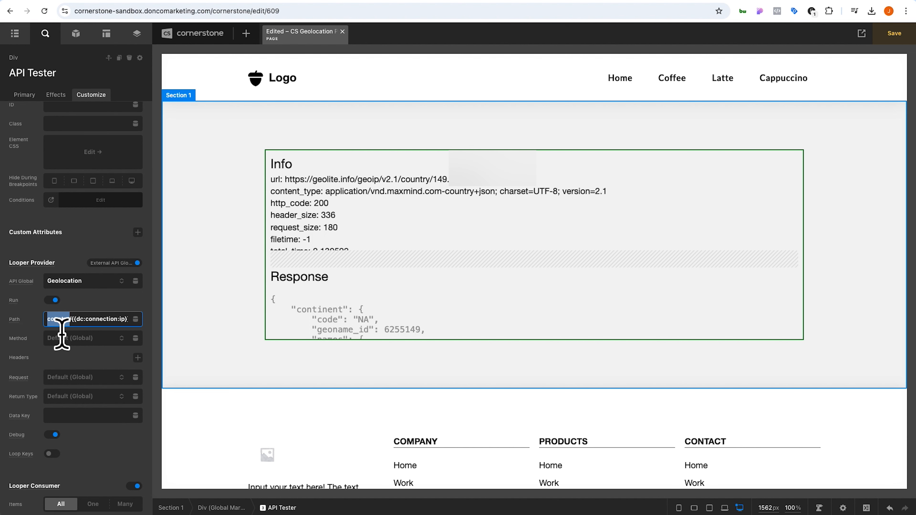
click(83, 319)
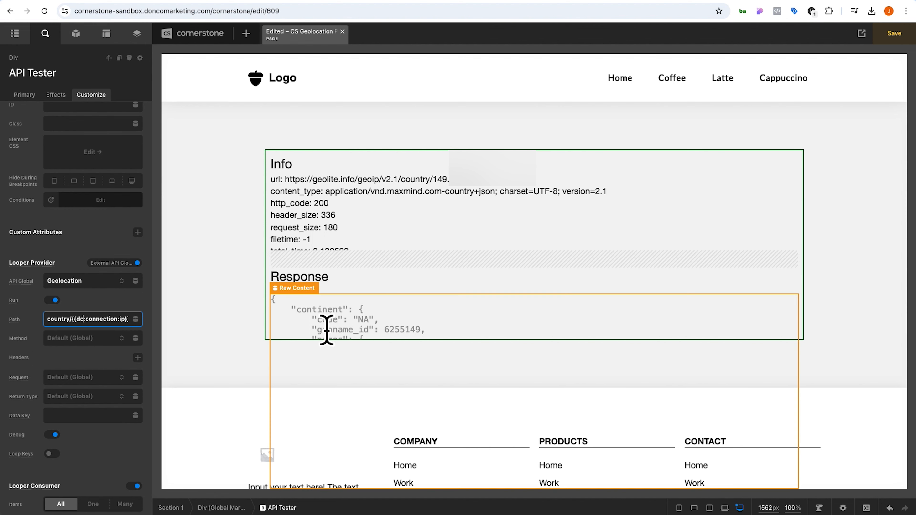
scroll(326, 330, down, 10)
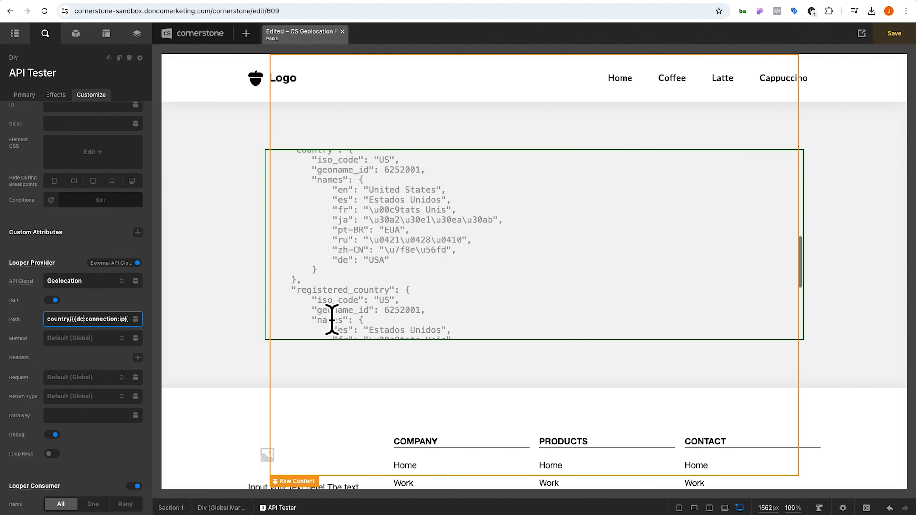
scroll(332, 319, up, 1)
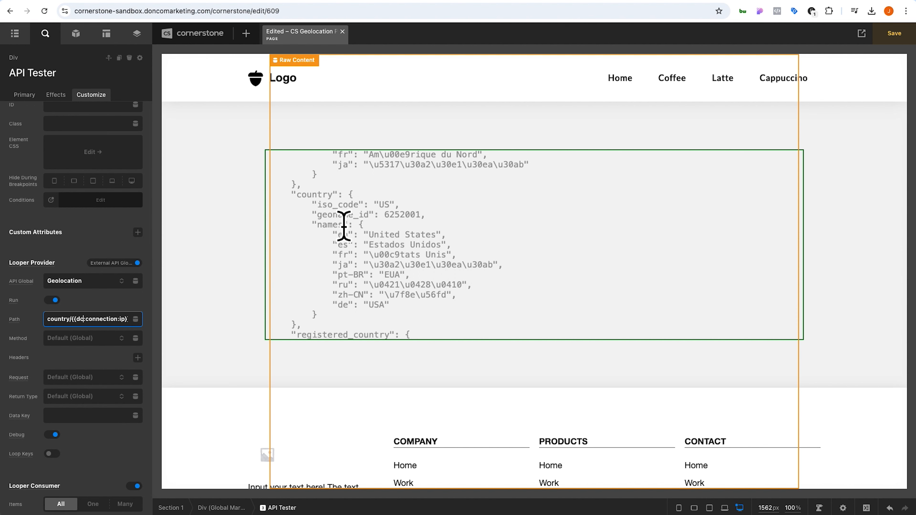
Step: Test the path city/{{dc:connection:ip}} in the API Tester and set it back to country/{{dc:connection:ip}}
double_click(61, 319)
text(c)
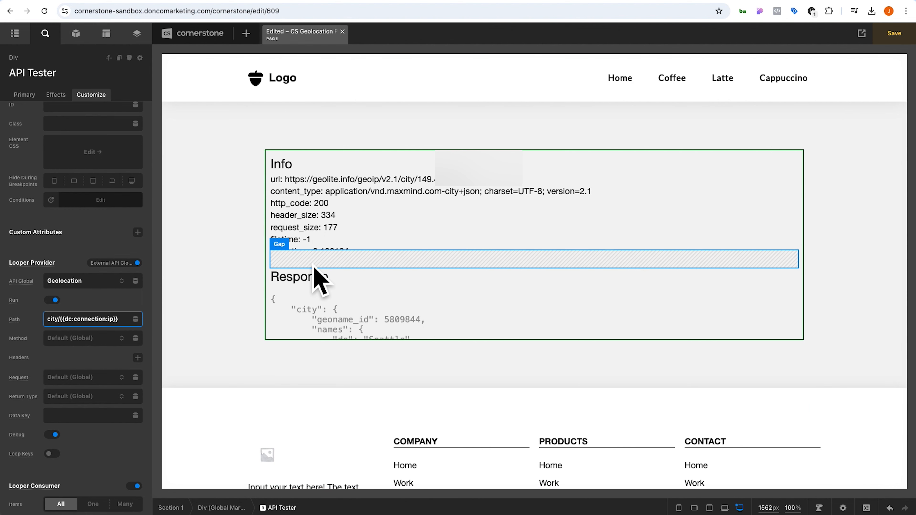
scroll(315, 278, down, 4)
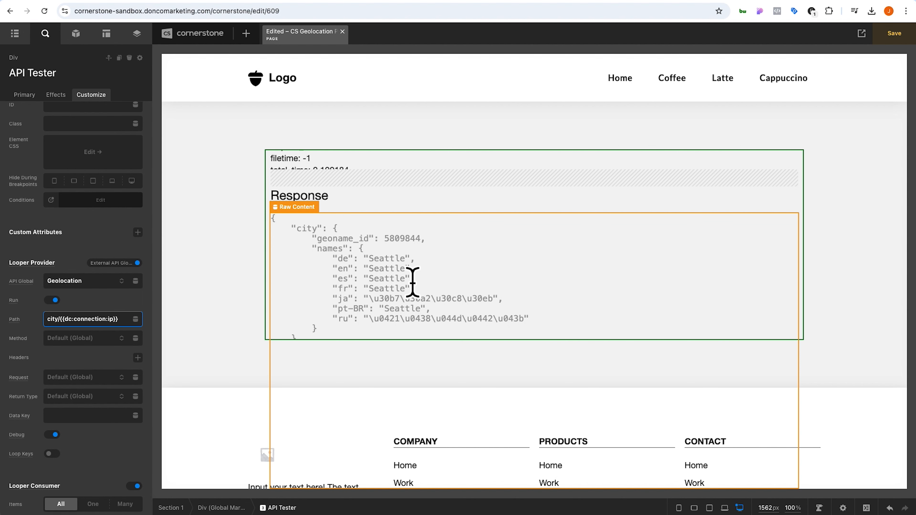
key(BackSpace)
key(BackSpace)
text(countr)
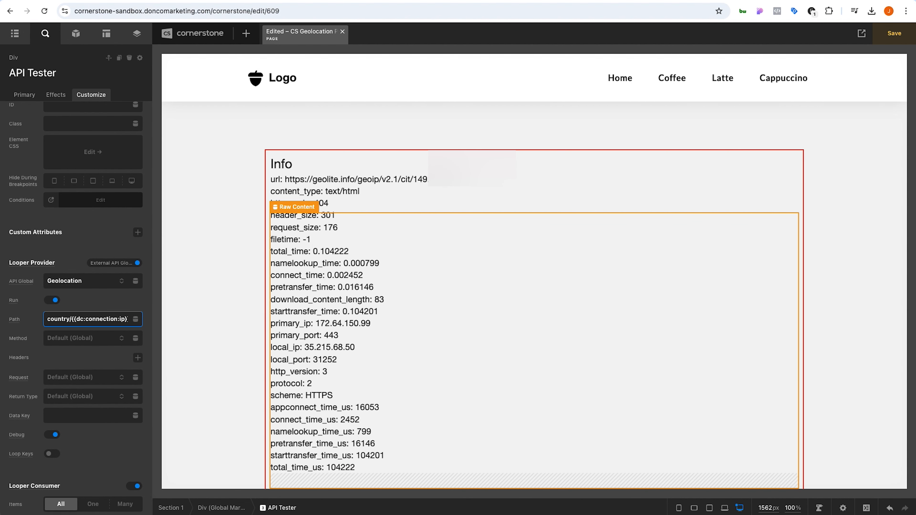
Step: Add two empty sections above the section holding the API Tester
click(210, 216)
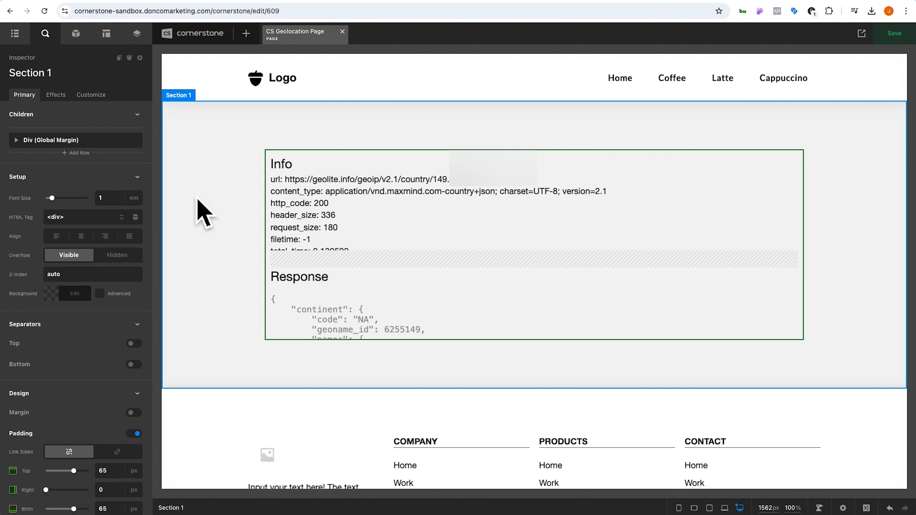
click(16, 33)
click(74, 110)
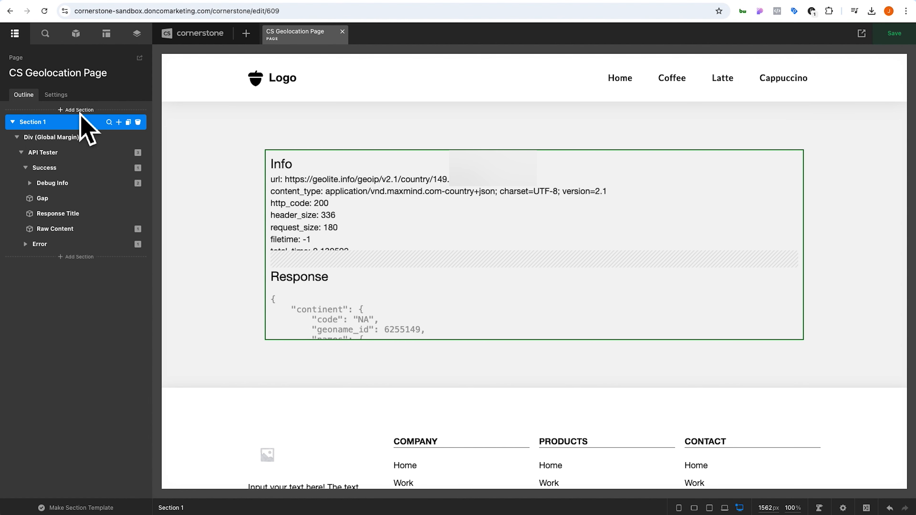
click(75, 110)
Step: Set the topmost section's background color to blue, rgb(0, 133, 255)
click(199, 168)
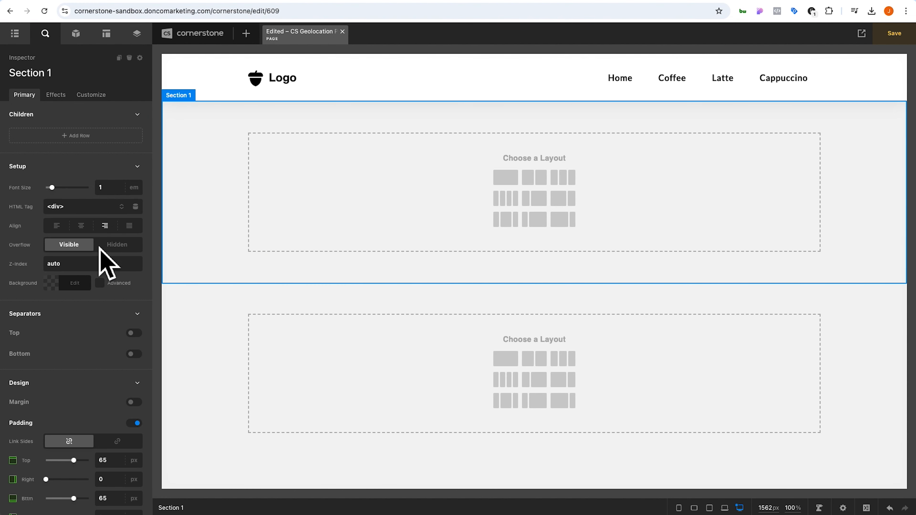
click(73, 283)
click(105, 212)
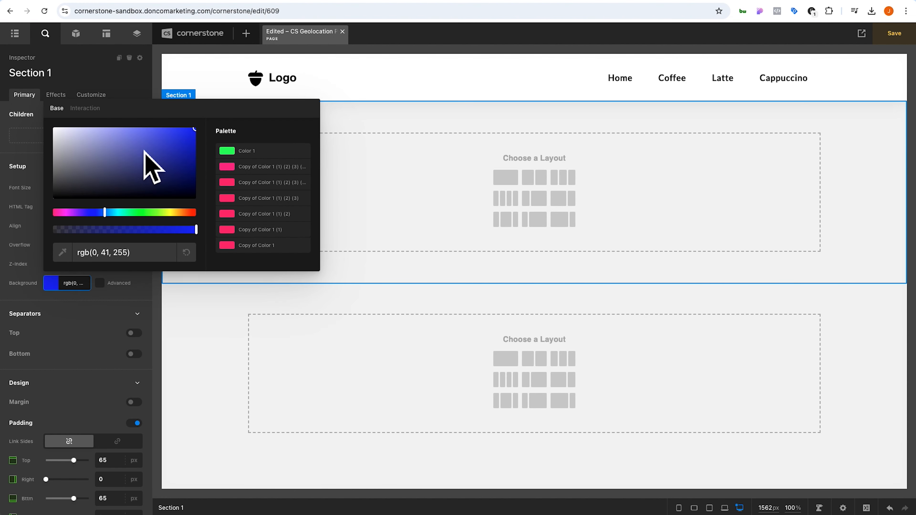
click(114, 212)
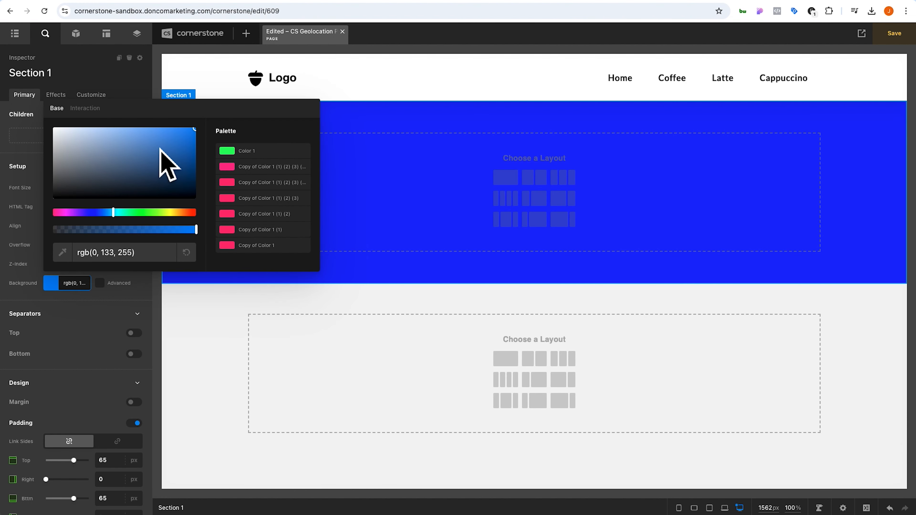
click(83, 285)
Step: Add a Div (Global Margin) to the blue section and place a Headline element inside it
click(91, 136)
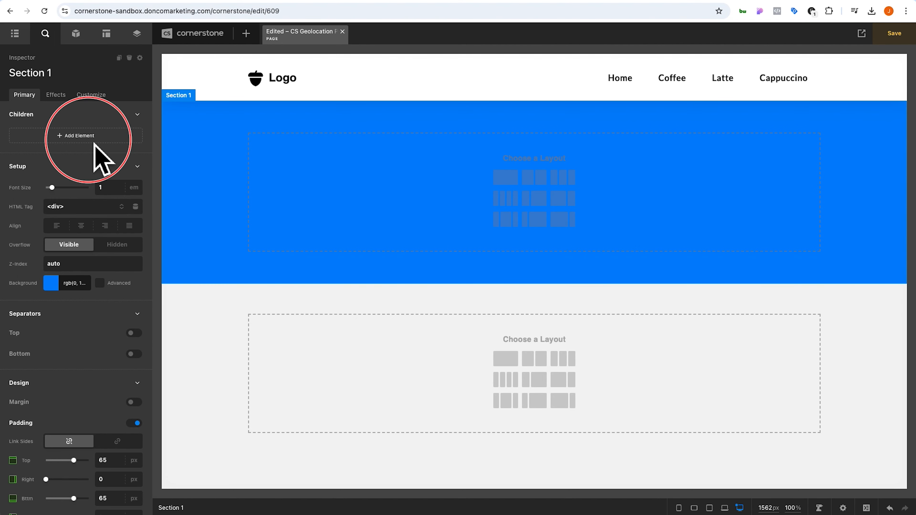
click(142, 216)
click(75, 33)
text(head)
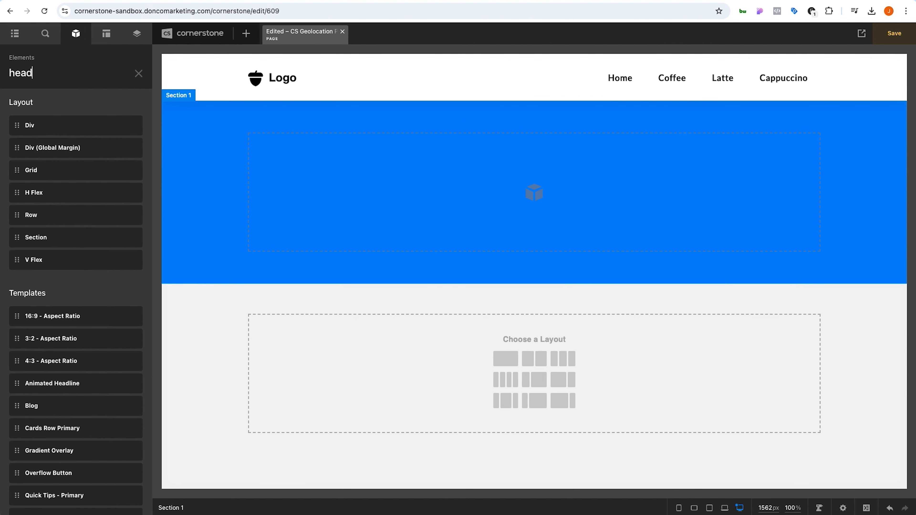
drag(63, 132, 278, 148)
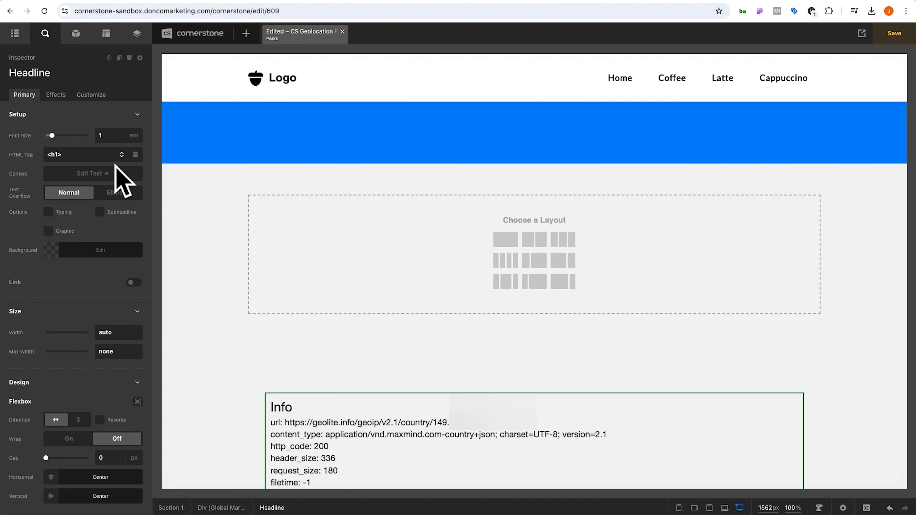
Step: Replace the headline's text in the blue section with "Hello USA!"
click(302, 144)
key(super+a)
text(He)
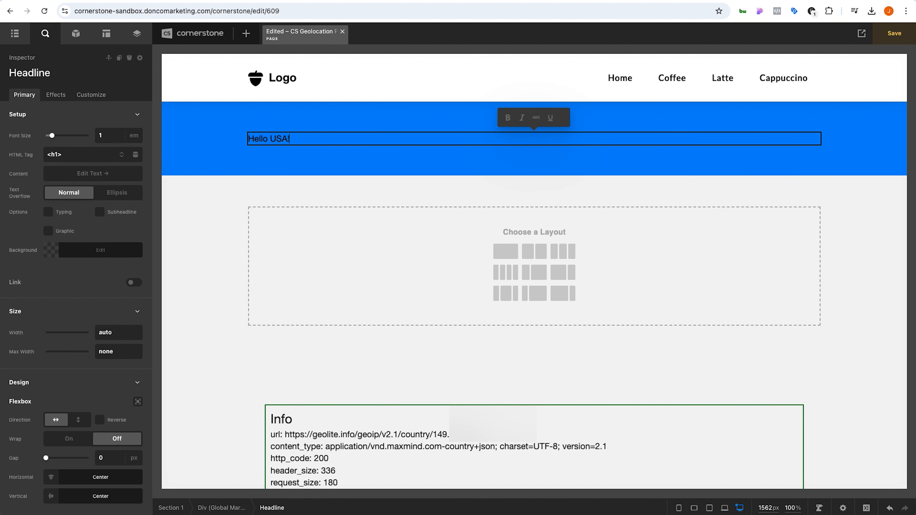
Step: Format the headline as bold, 5 em, white rgb(255, 255, 255) text with center alignment
scroll(36, 235, down, 10)
click(76, 376)
click(74, 422)
click(103, 415)
text(5)
click(83, 396)
drag(103, 285, 54, 242)
click(78, 398)
click(81, 492)
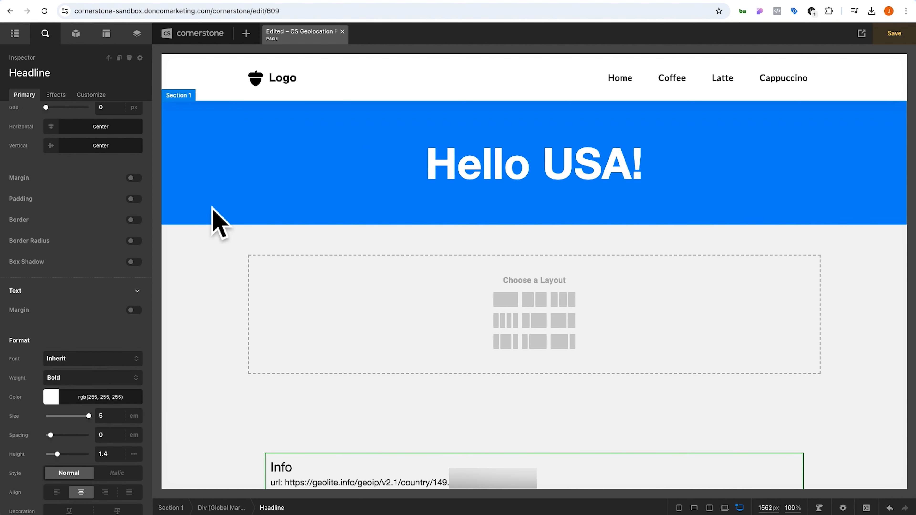
Step: Give the blue section an External API Global looper provider that uses the Geolocation endpoint
click(315, 200)
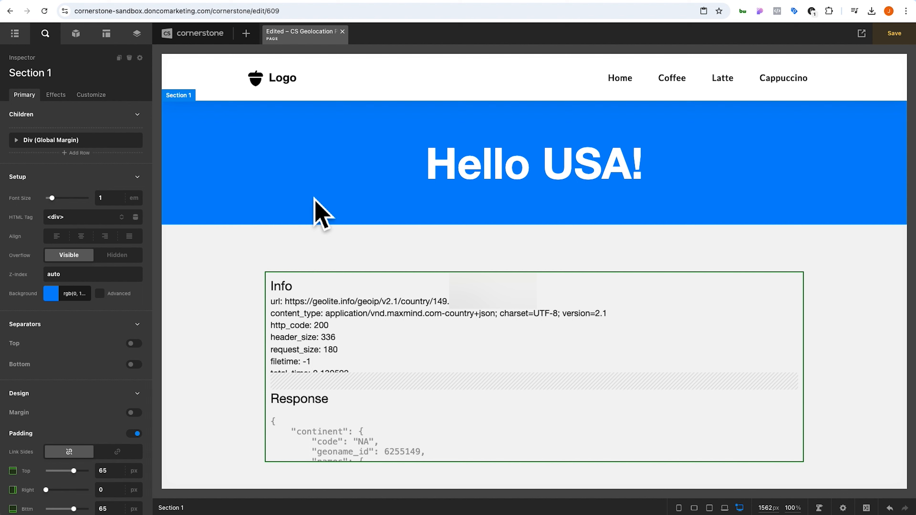
click(95, 99)
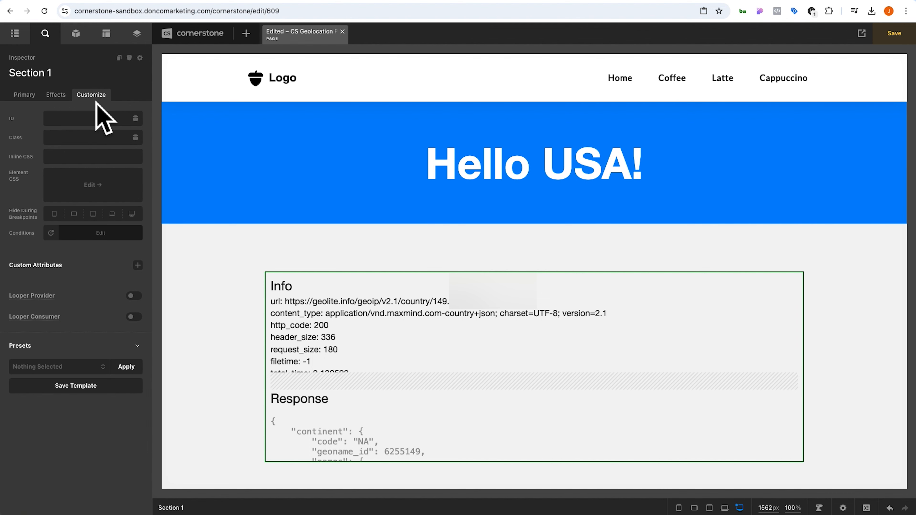
click(135, 296)
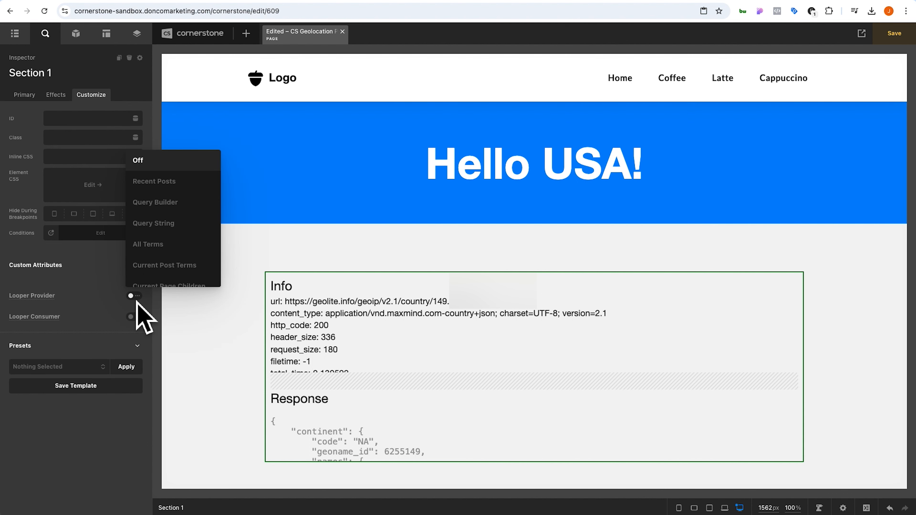
scroll(163, 256, down, 10)
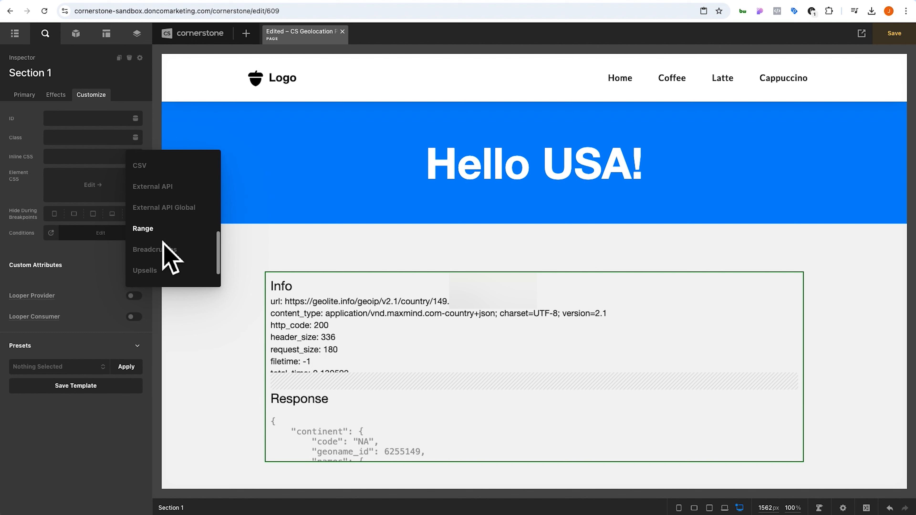
click(172, 209)
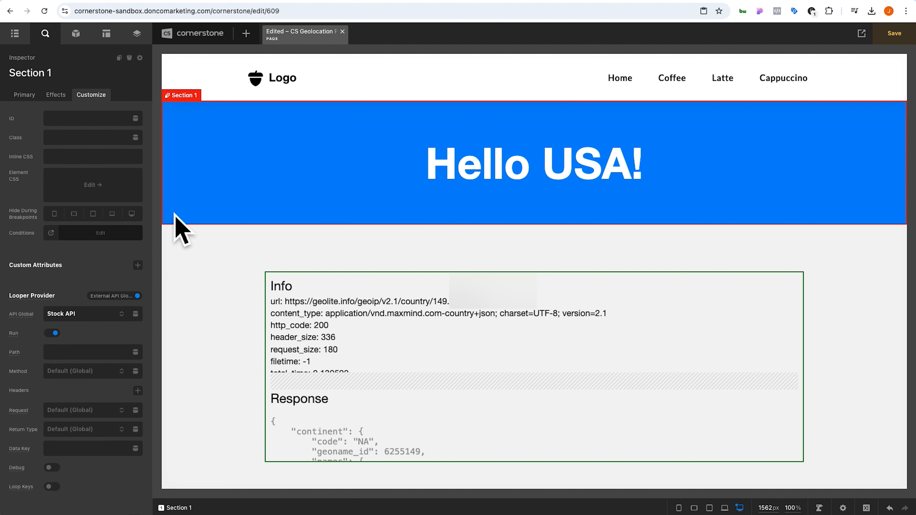
click(84, 319)
click(85, 328)
Step: Set the looper provider's path to country/{{dc:connection:ip}} and enable the section's looper consumer
click(71, 354)
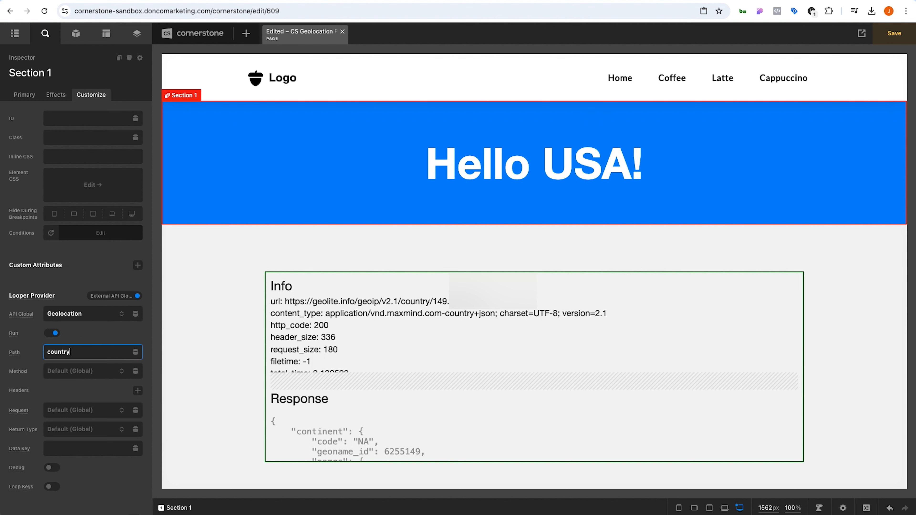
click(135, 351)
text(ip add)
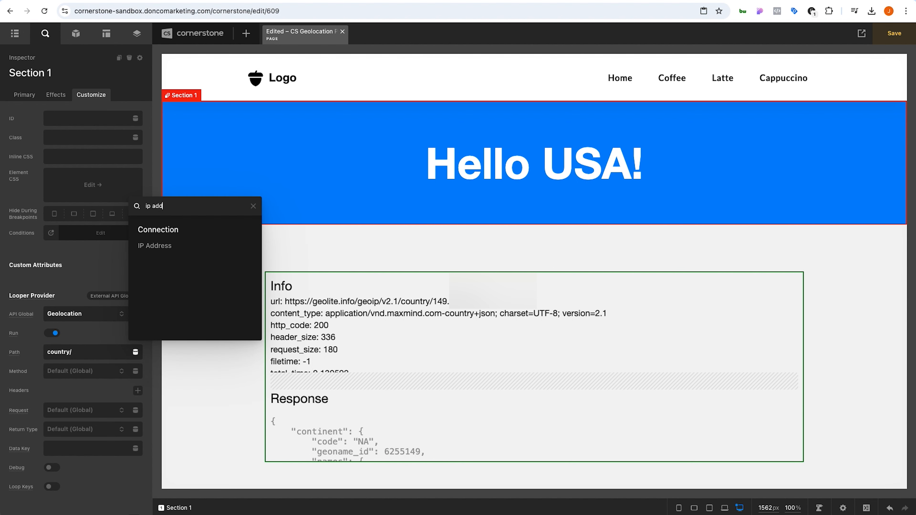
click(162, 251)
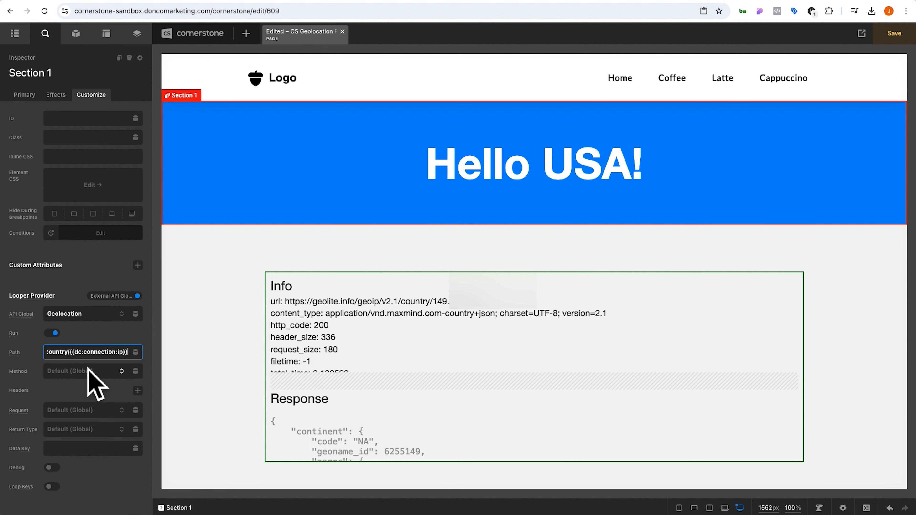
scroll(73, 385, down, 3)
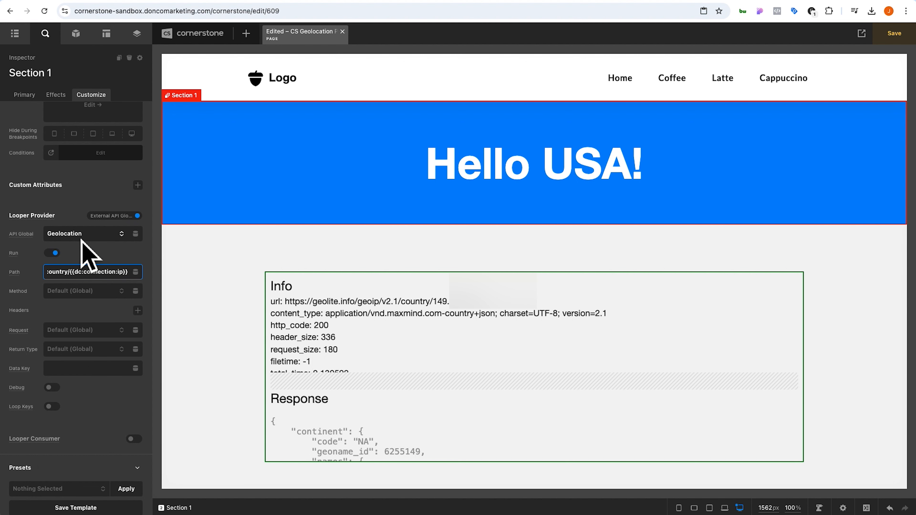
click(135, 439)
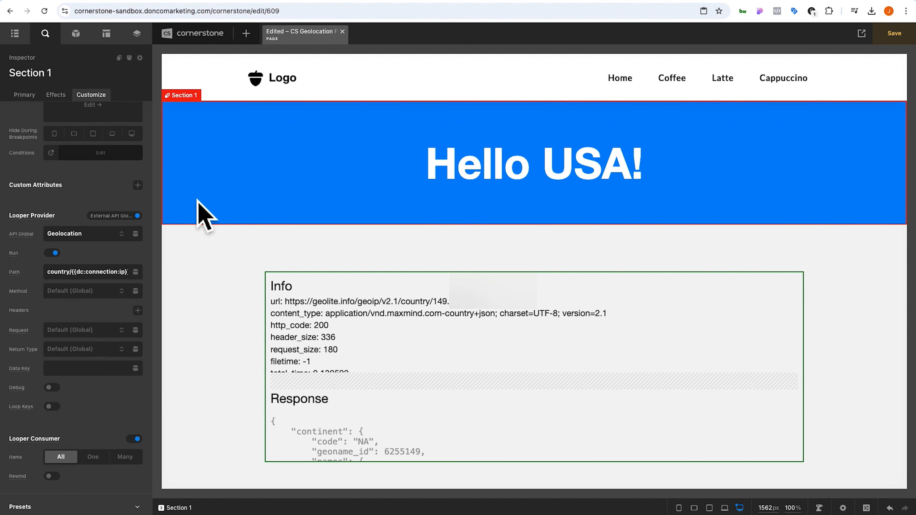
Step: Add a String condition to the blue section
scroll(67, 210, up, 3)
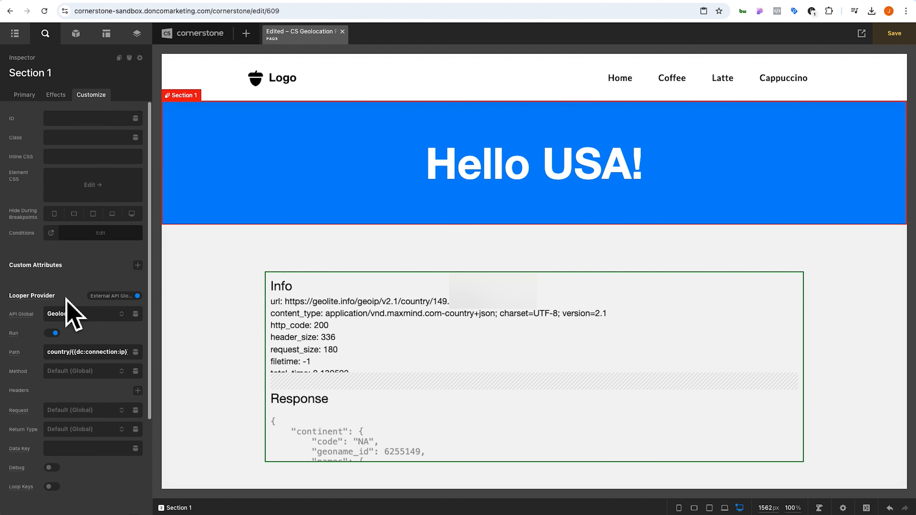
click(70, 241)
click(61, 202)
click(95, 166)
click(91, 197)
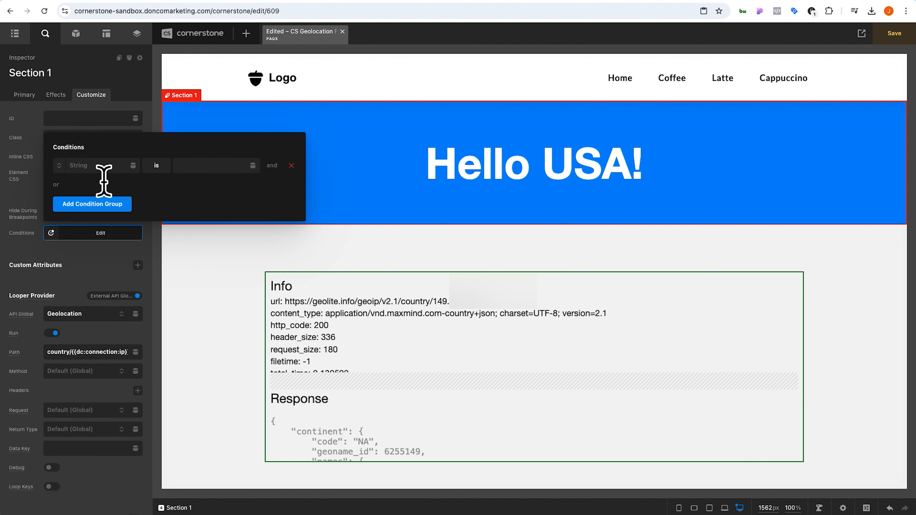
Step: Make the condition test the dynamic Looper Field with the key country.iso_code
click(133, 165)
text(loop)
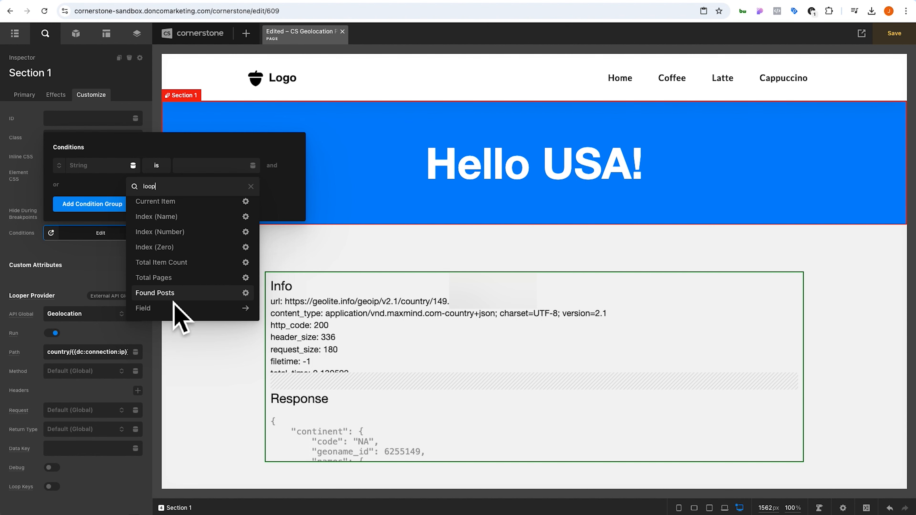
click(175, 307)
scroll(325, 382, down, 1)
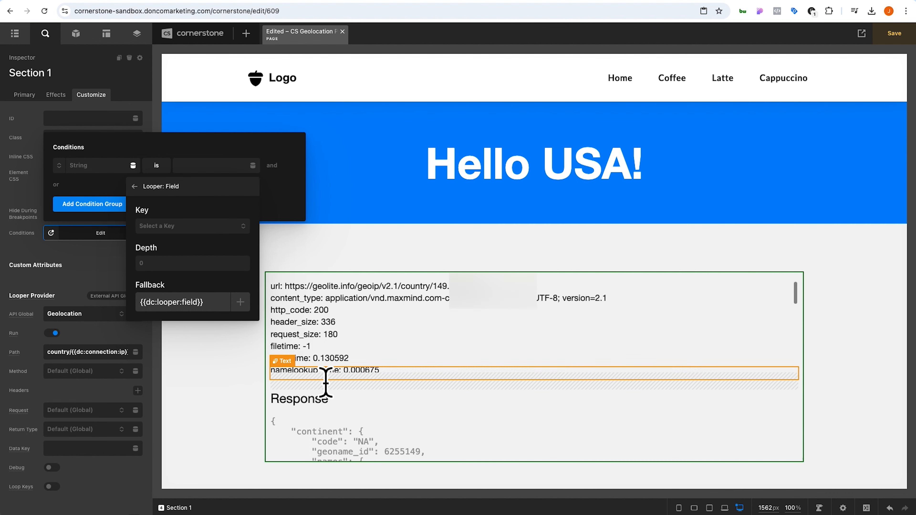
scroll(325, 382, down, 10)
scroll(312, 429, up, 1)
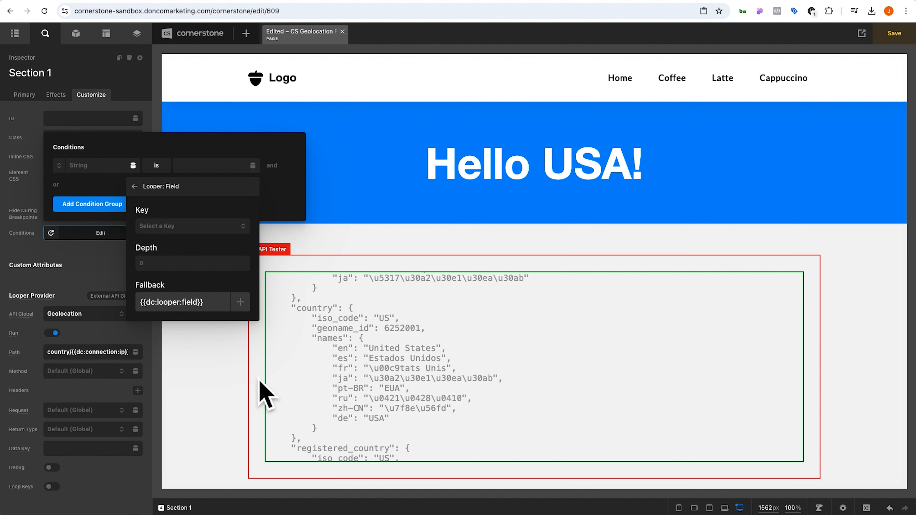
click(164, 226)
scroll(160, 300, down, 5)
scroll(172, 307, down, 2)
click(179, 327)
text(country.iso_code)
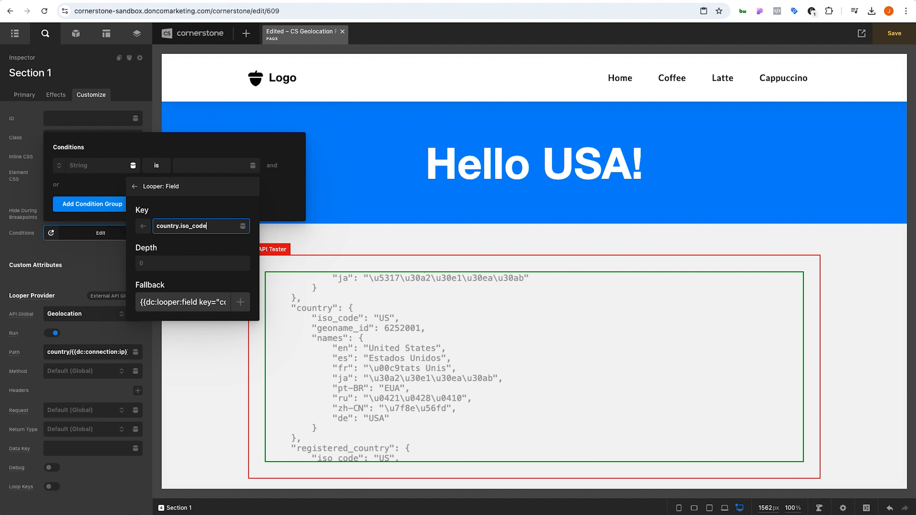
click(241, 303)
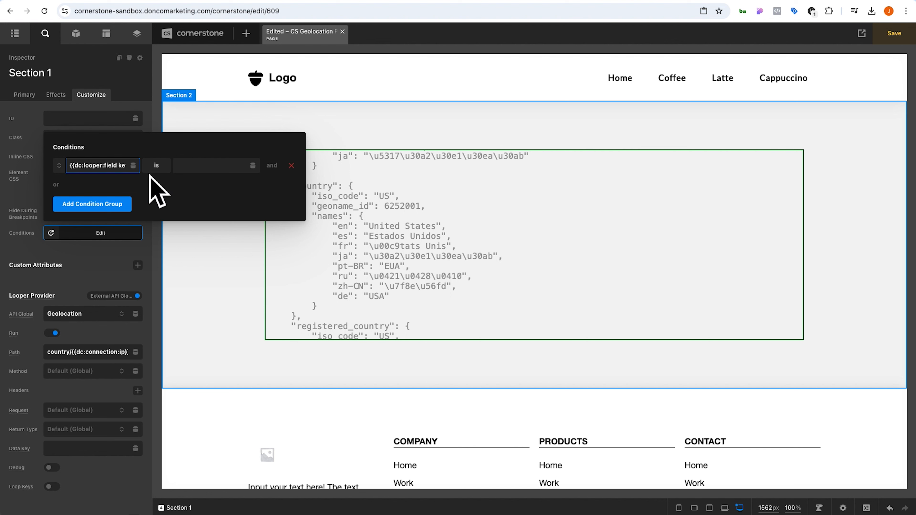
Step: Set the condition's comparison value to US and save the page
click(200, 167)
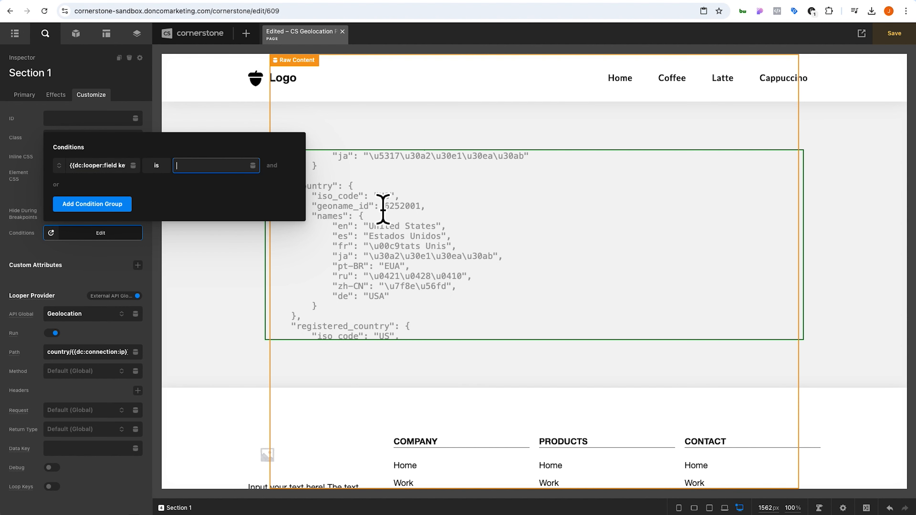
text(US)
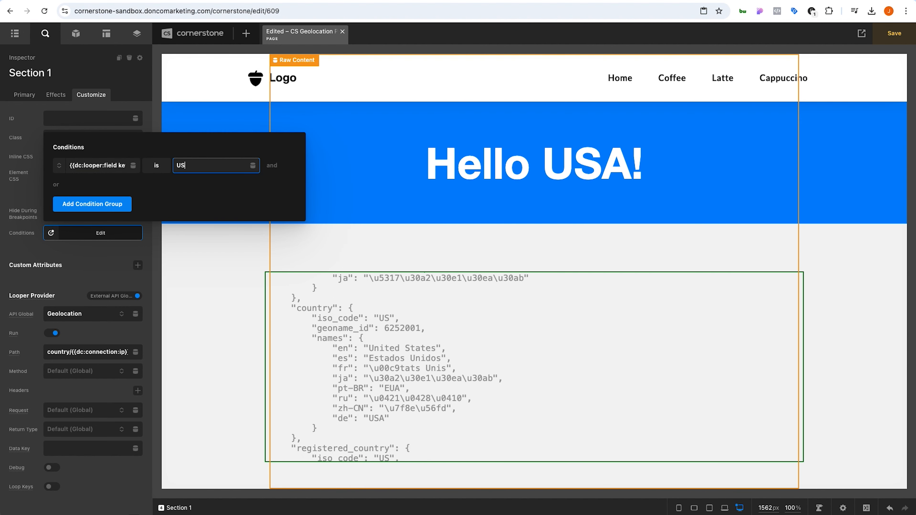
click(55, 254)
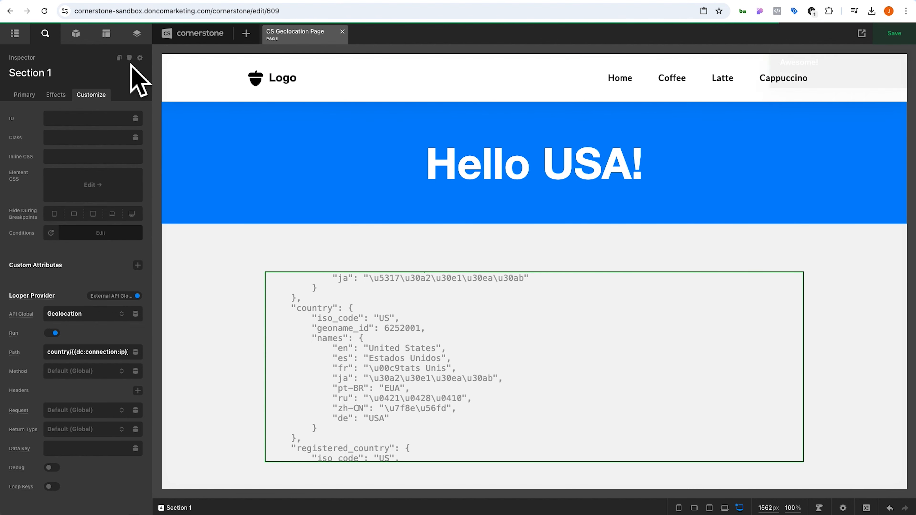
key(super+s)
Step: Duplicate the blue section and set the copy's background color to red, rgb(255, 0, 0)
click(119, 58)
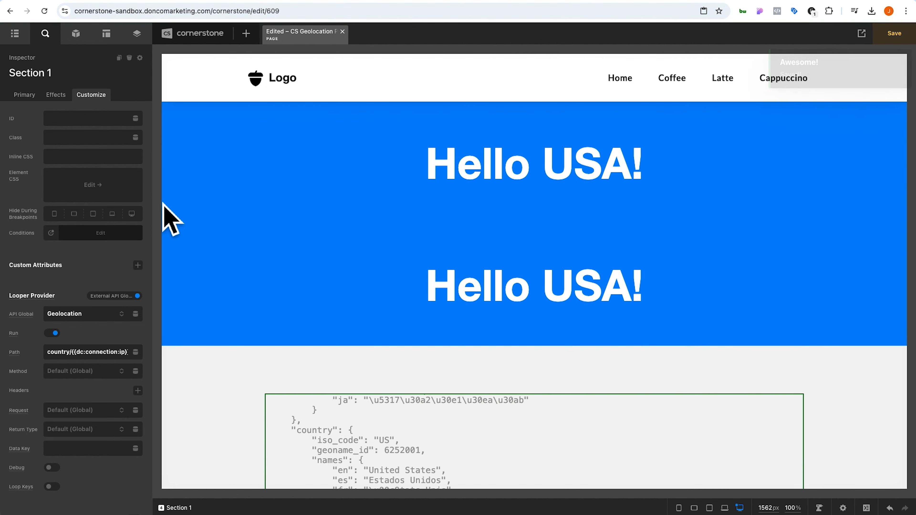
click(181, 281)
click(64, 301)
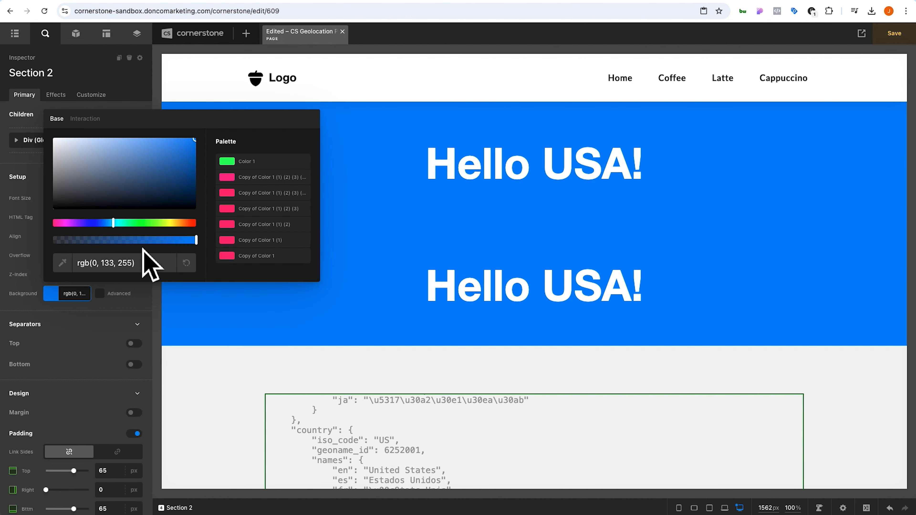
click(194, 223)
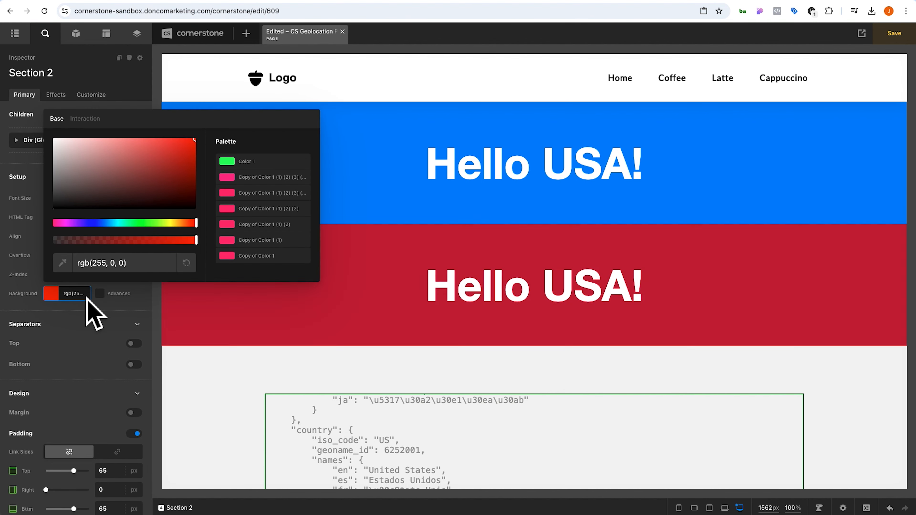
Step: Change the headline in the red section to "Hello France!"
click(566, 305)
click(579, 297)
double_click(579, 298)
text(France)
click(224, 321)
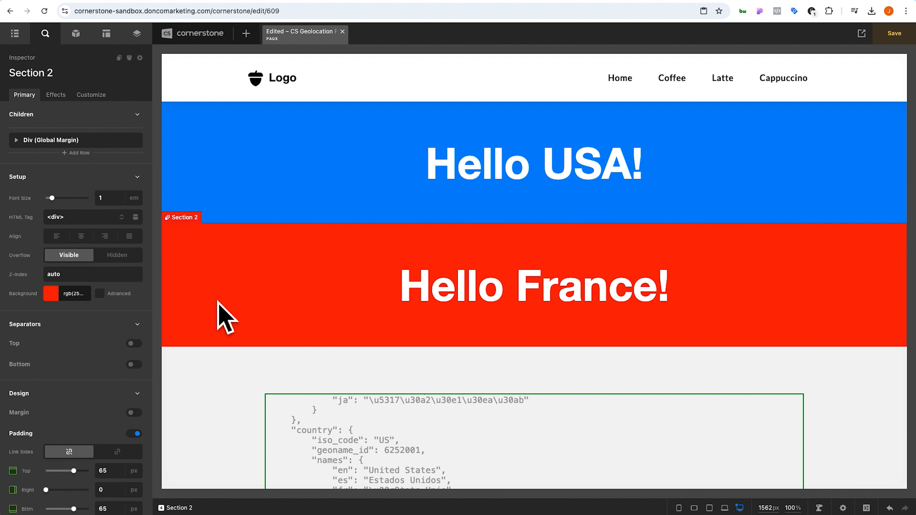
Step: Change the red section's condition value to FR and save the page
click(94, 97)
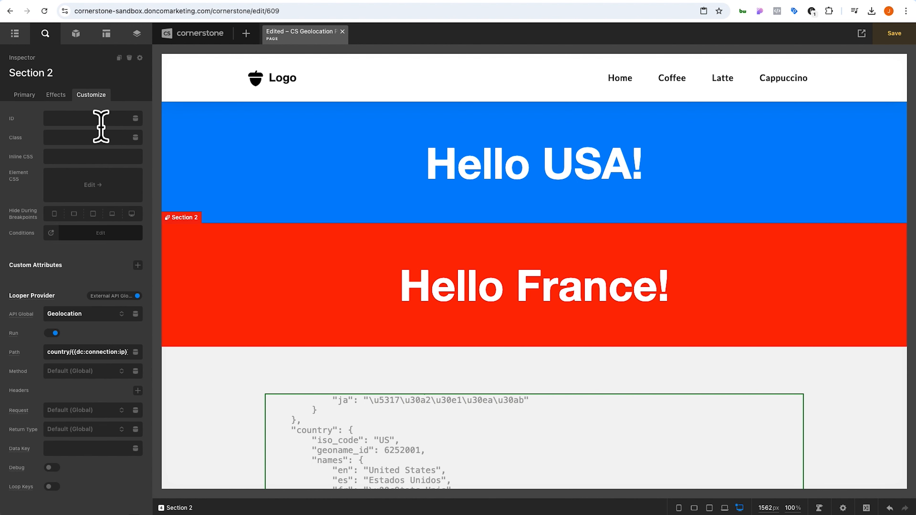
click(68, 234)
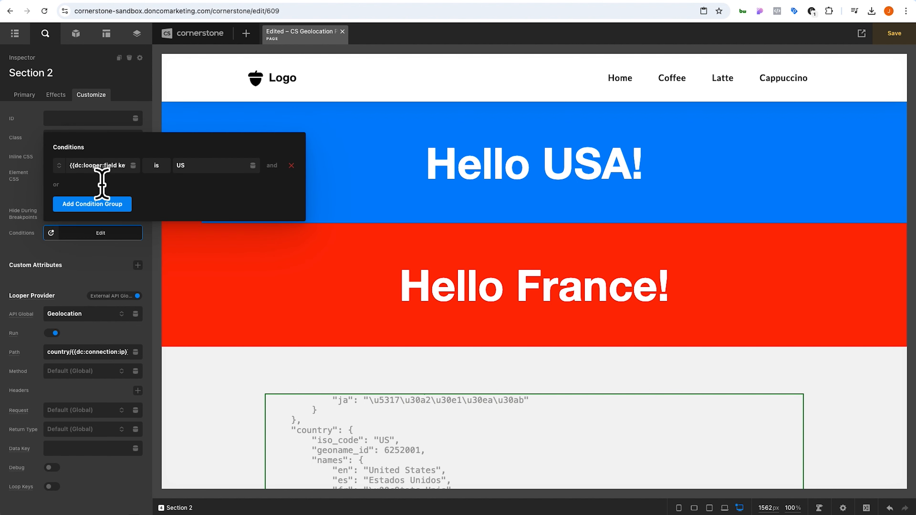
click(204, 169)
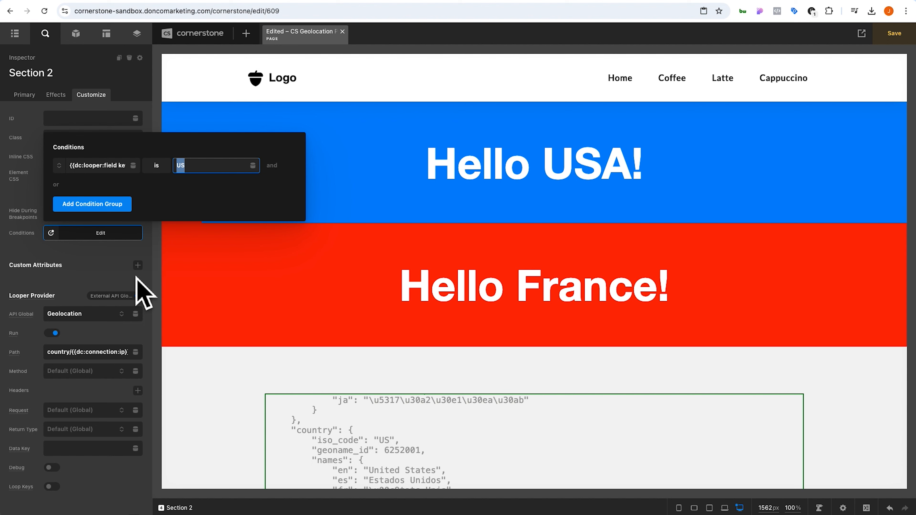
text(FR)
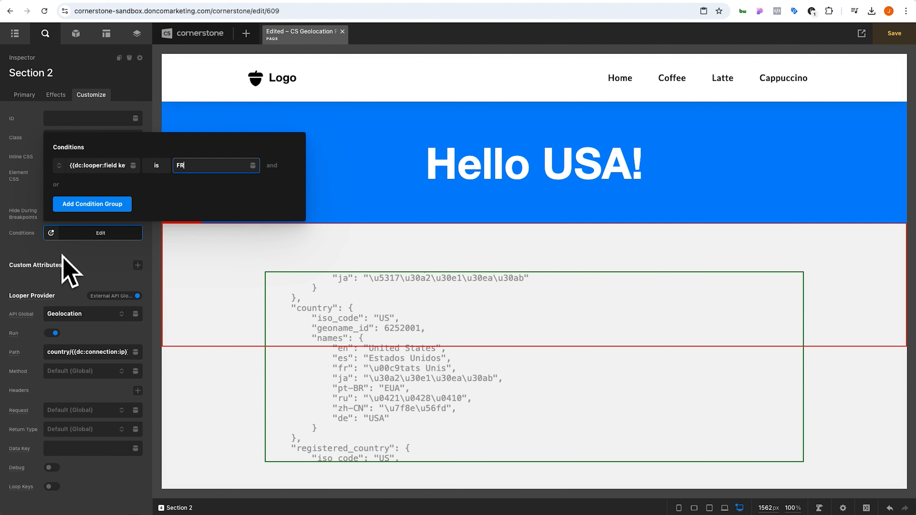
click(62, 255)
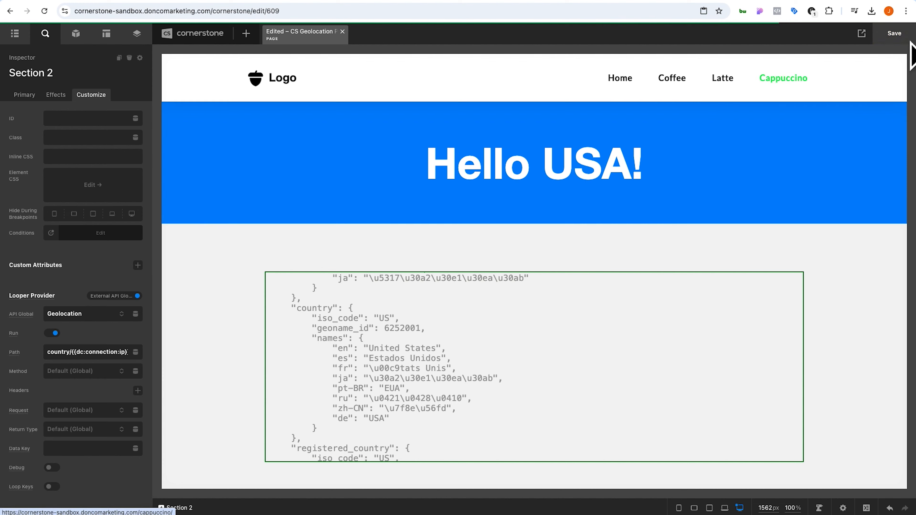
click(893, 33)
Step: Switch to the live CS Geolocation Page and check which country headline it shows
click(449, 1)
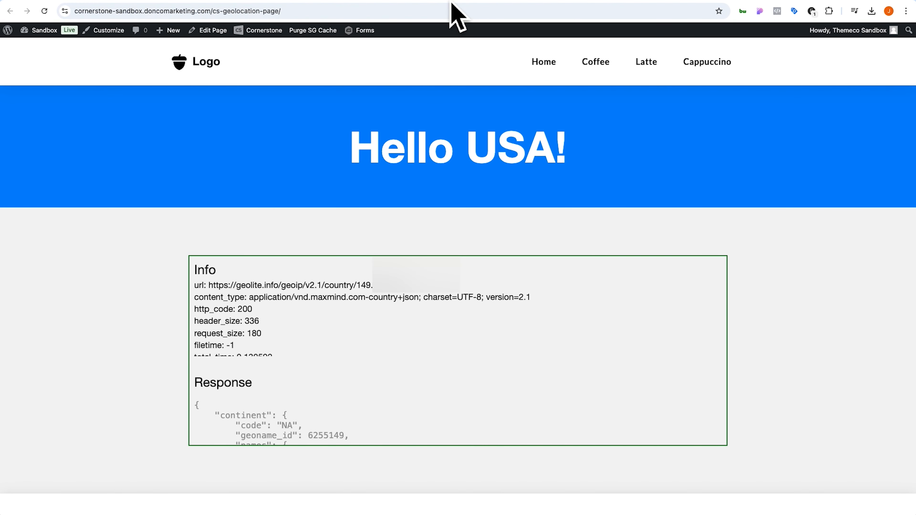
drag(355, 162, 591, 172)
click(590, 172)
Step: Load the live page's URL through the ProxFree proxy with the United Kingdom location and examine the headline and API response
click(472, 3)
key(super+c)
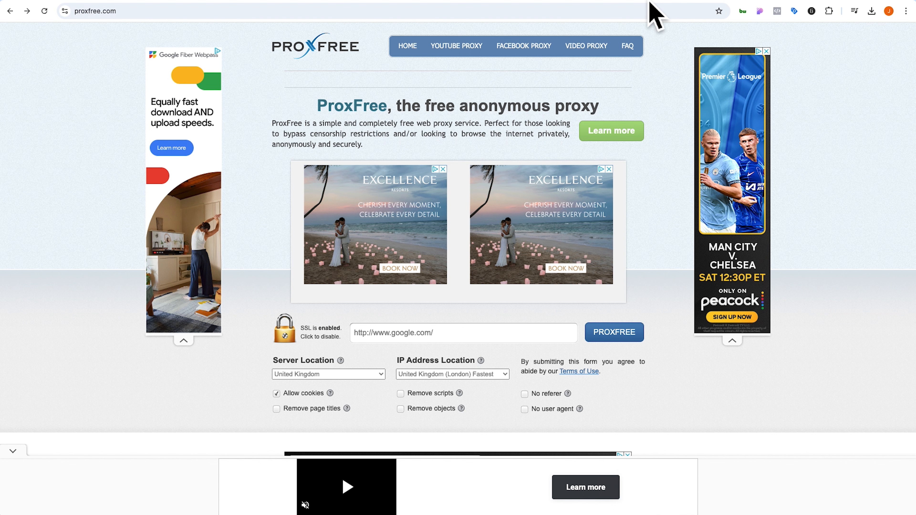
click(402, 333)
key(super+v)
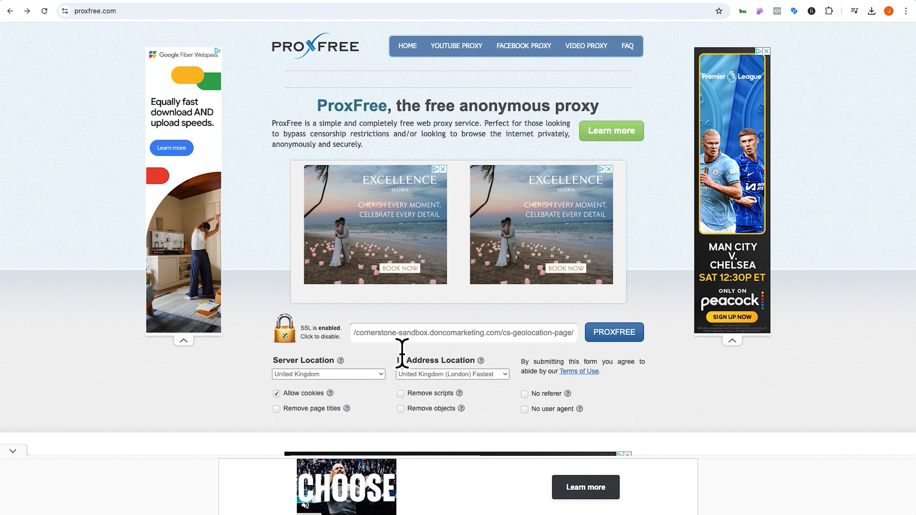
click(616, 333)
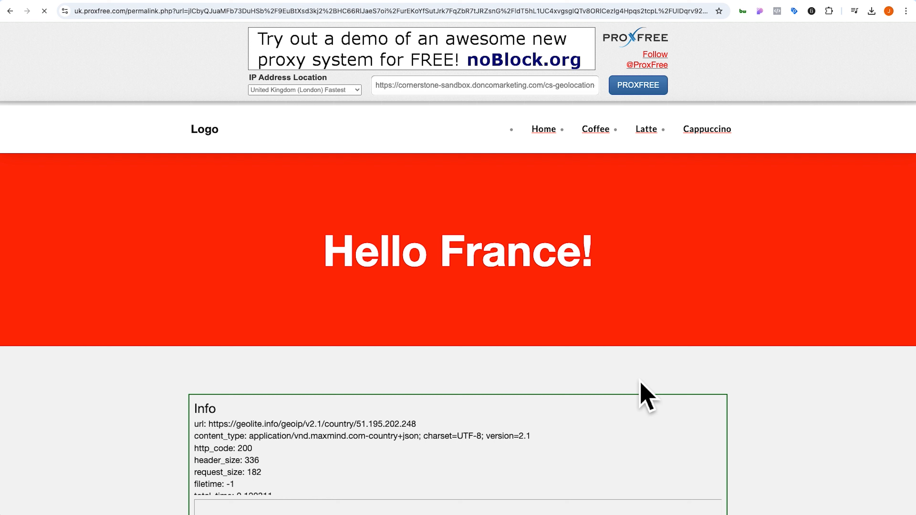
drag(298, 253, 628, 259)
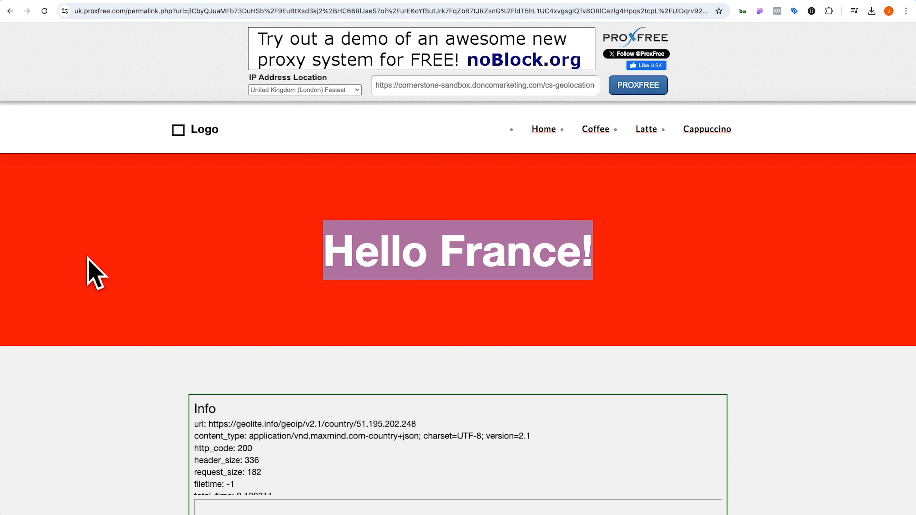
scroll(95, 272, down, 6)
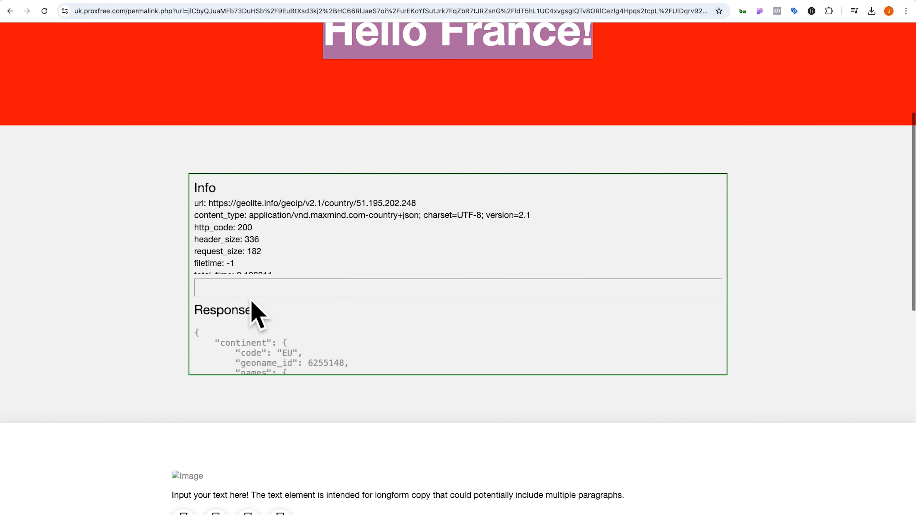
Step: Examine the continent code, country ISO code and country names in the proxied page's API response and compare them with the headline
scroll(251, 307, down, 3)
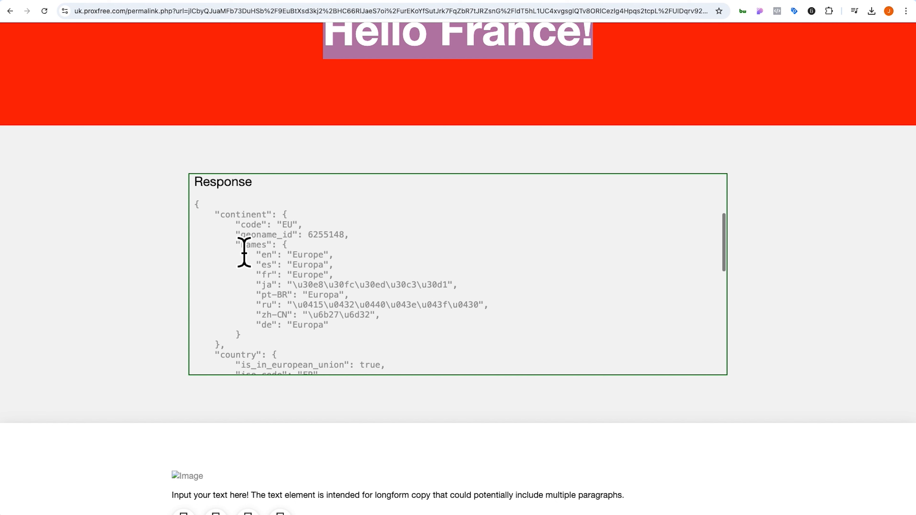
double_click(288, 225)
scroll(224, 282, down, 5)
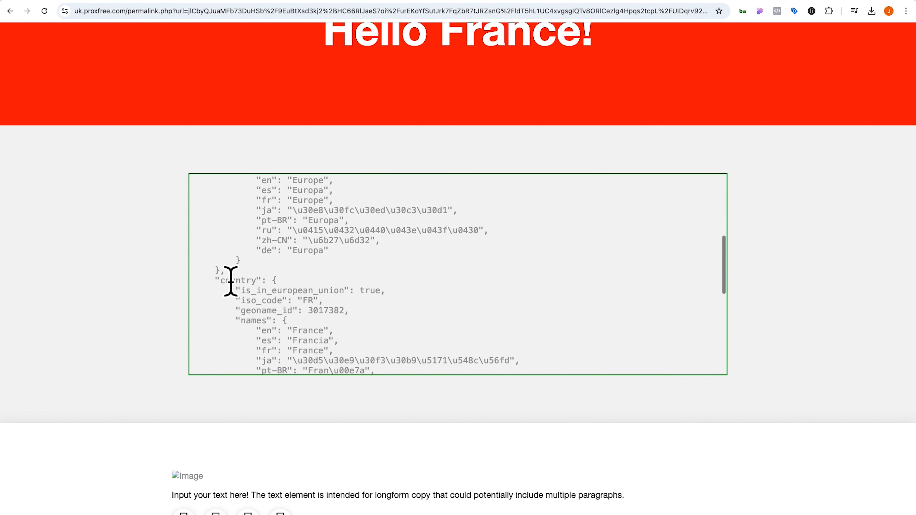
triple_click(235, 216)
drag(241, 237, 316, 237)
click(167, 332)
scroll(151, 347, up, 6)
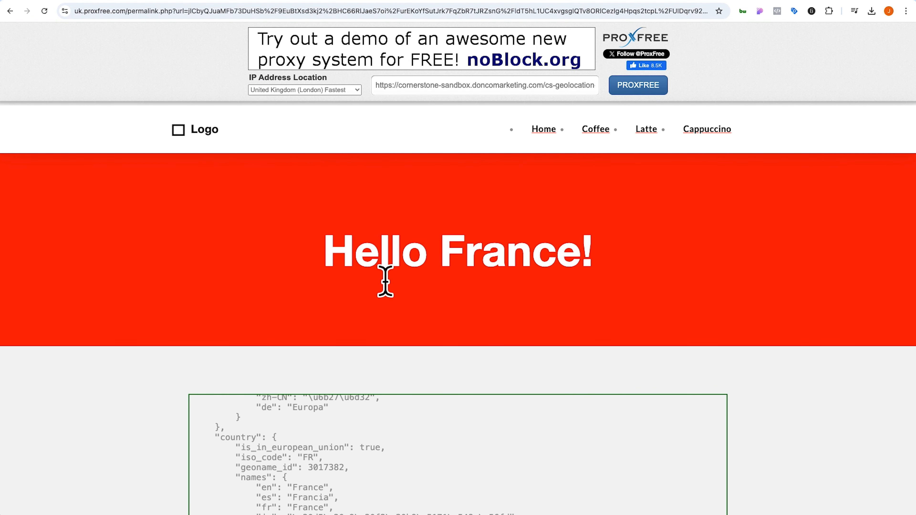
Step: Switch back to the Cornerstone editor and set the preview to ignore element conditions
click(332, 1)
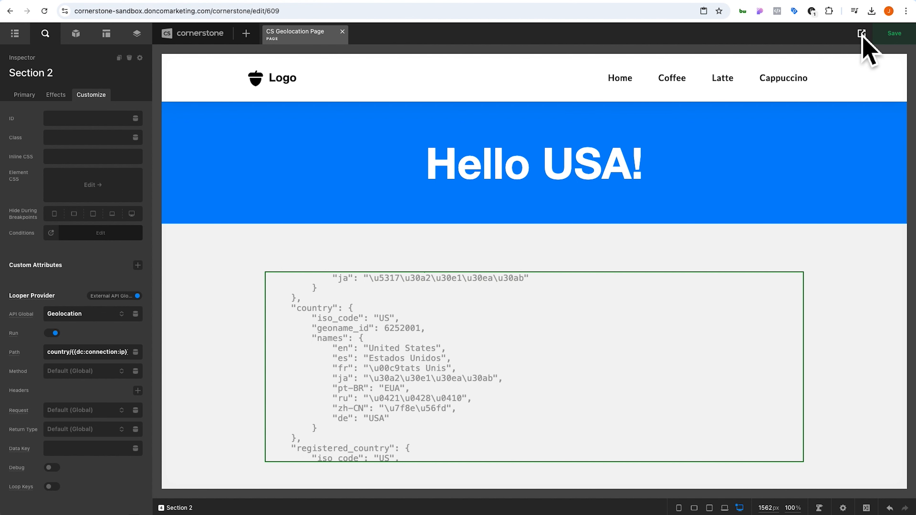
mouse_move(865, 39)
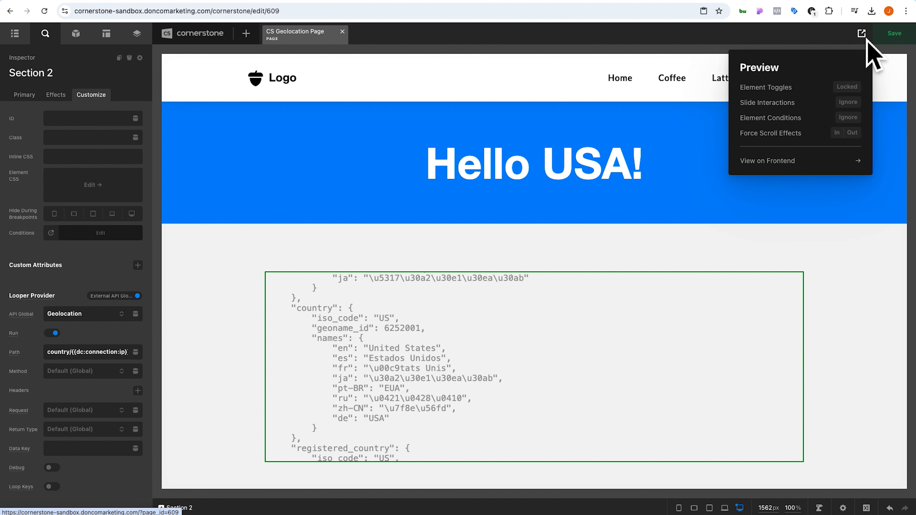
click(855, 120)
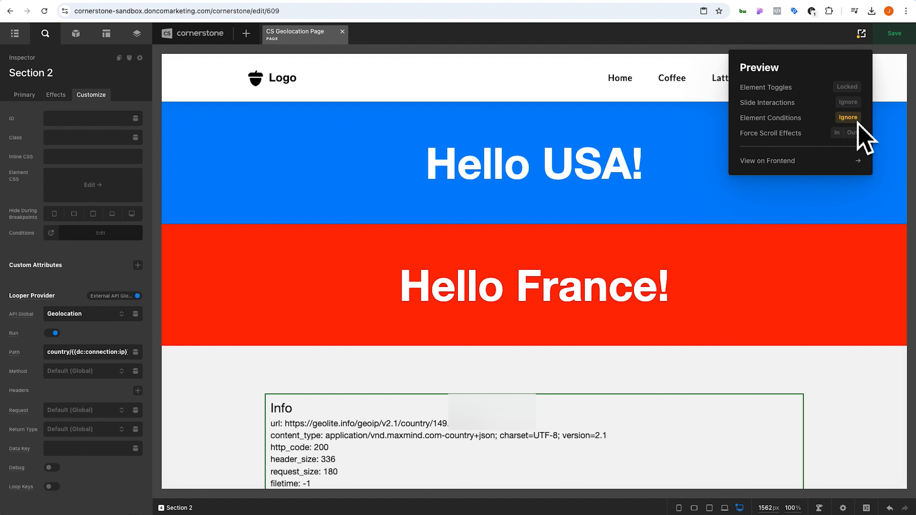